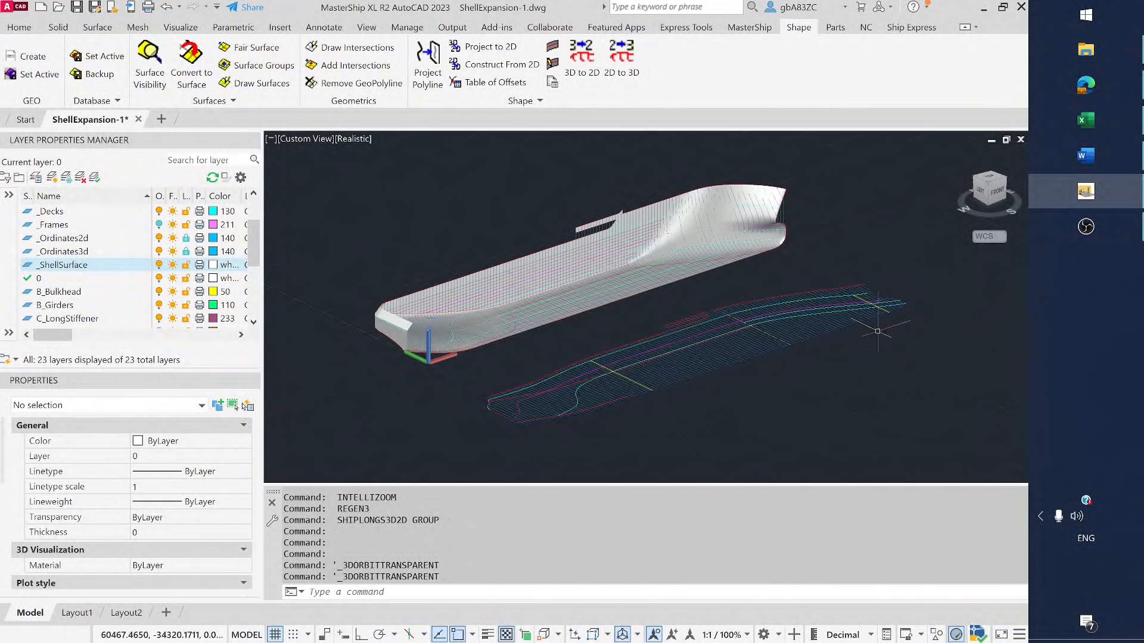
# Turn off the _ShellSurface layer to leave only the 3D hull curves and the 2D shell expansion displayed.
pyautogui.click(989, 177)
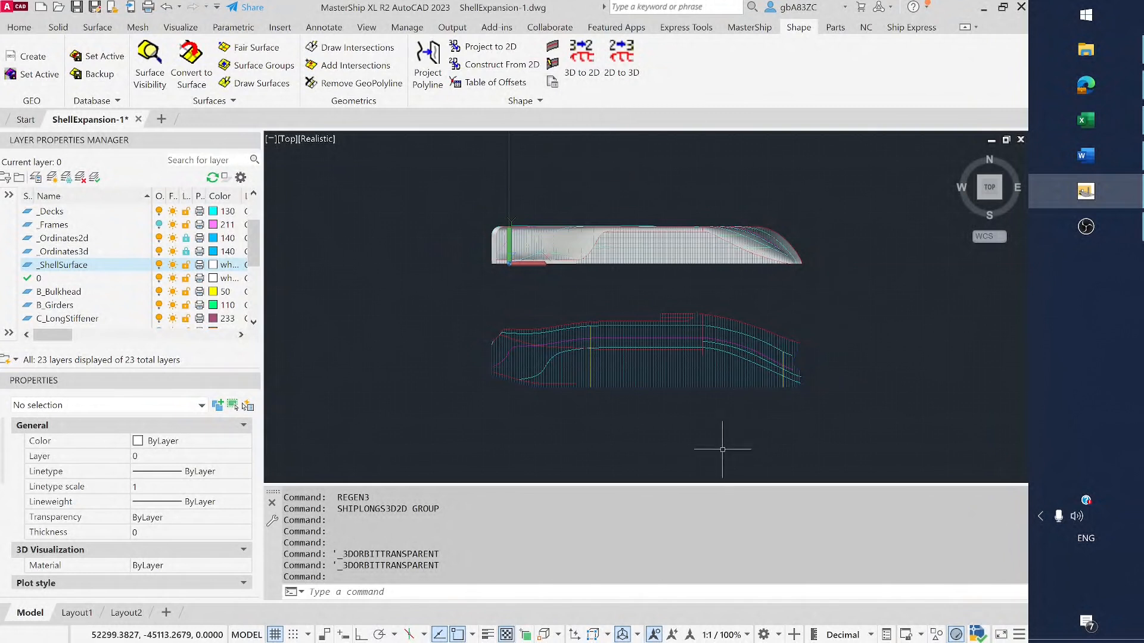
pyautogui.keyDown('shift'); pyautogui.moveTo(655, 417); pyautogui.dragTo(757, 366, button='middle'); pyautogui.keyUp('shift')
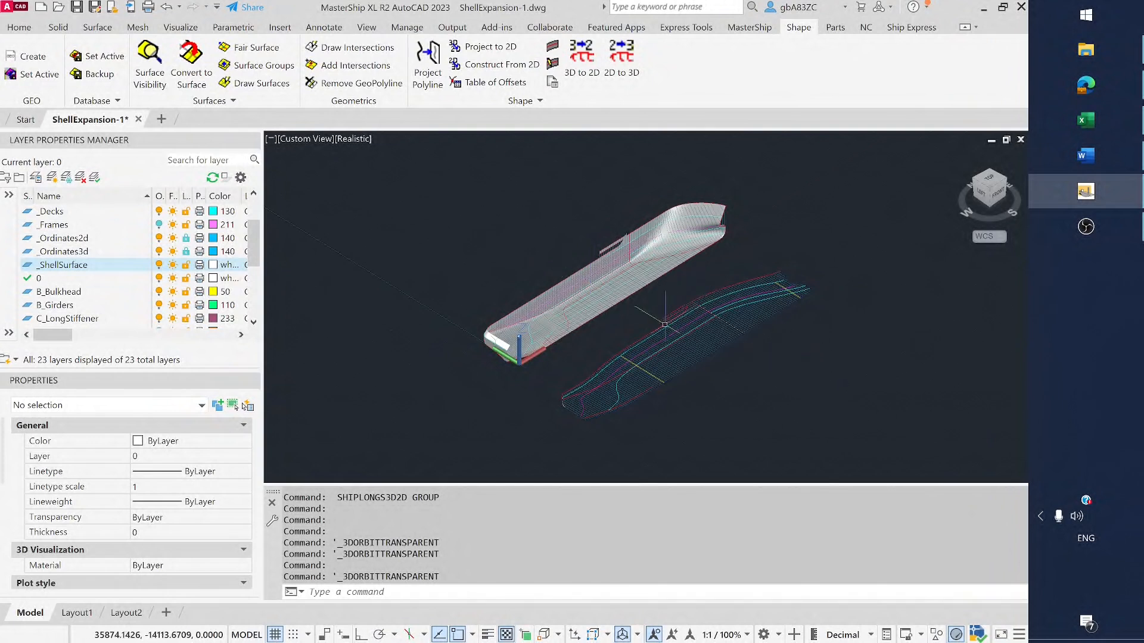
pyautogui.scroll(2, 663, 320)
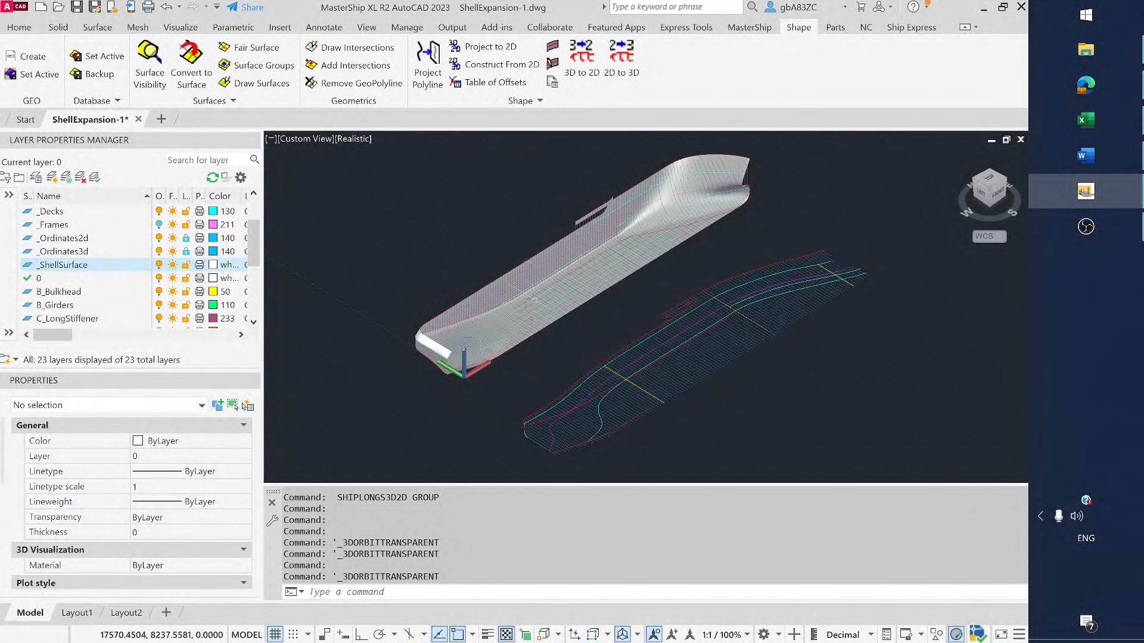
pyautogui.click(159, 264)
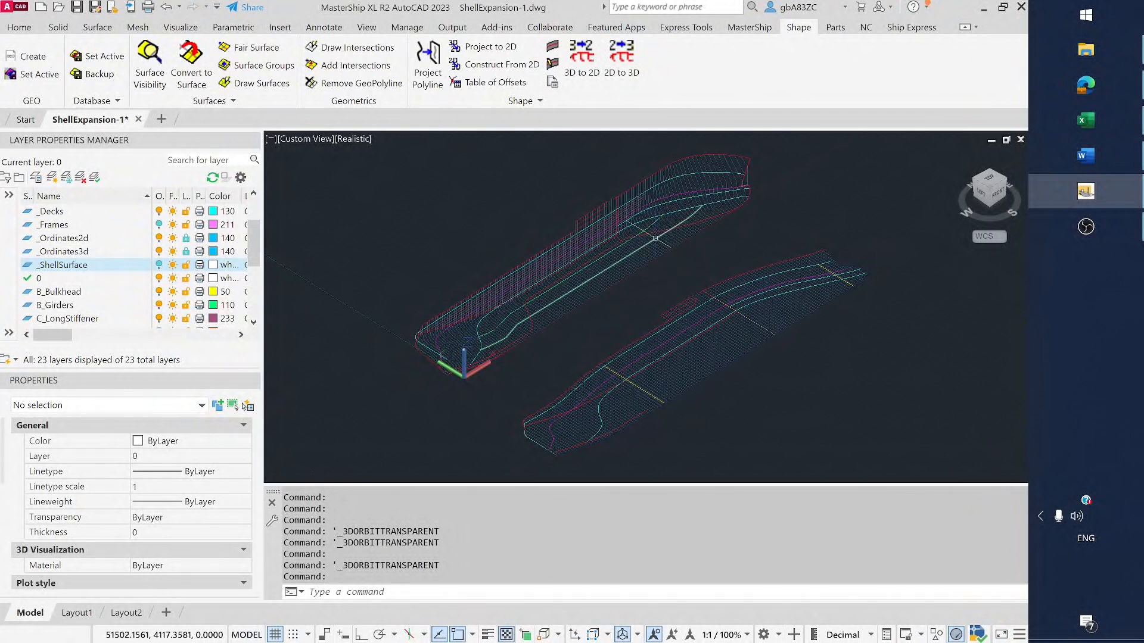
# Compare the 3D girder curves with the hull surface in the top view, switching the _ShellSurface layer on and off again.
pyautogui.moveTo(655, 239)
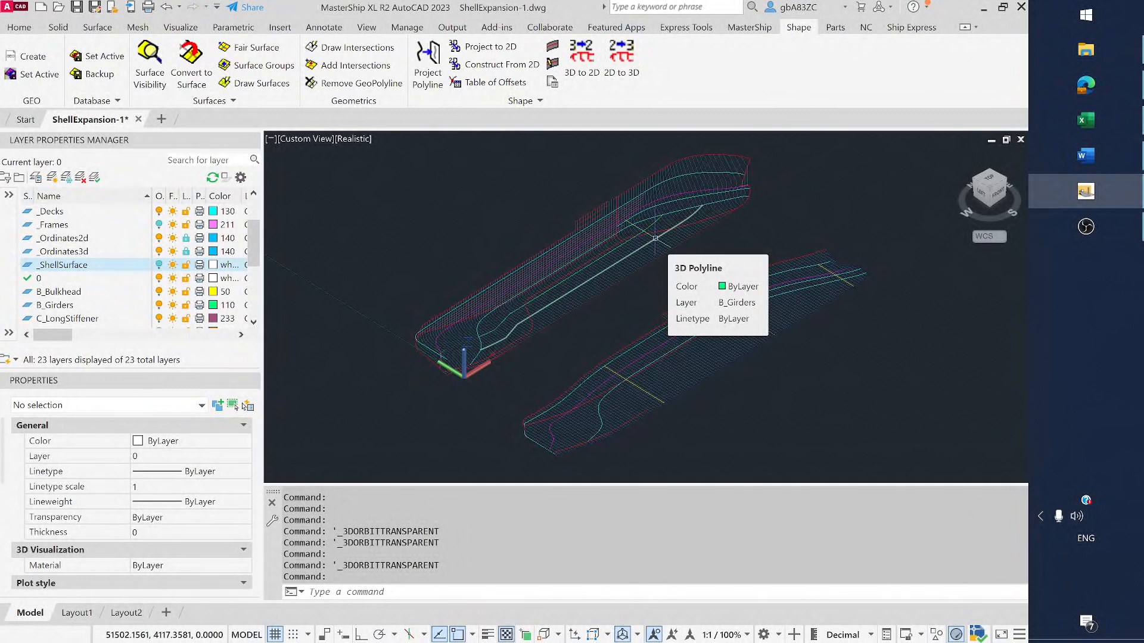
pyautogui.click(989, 180)
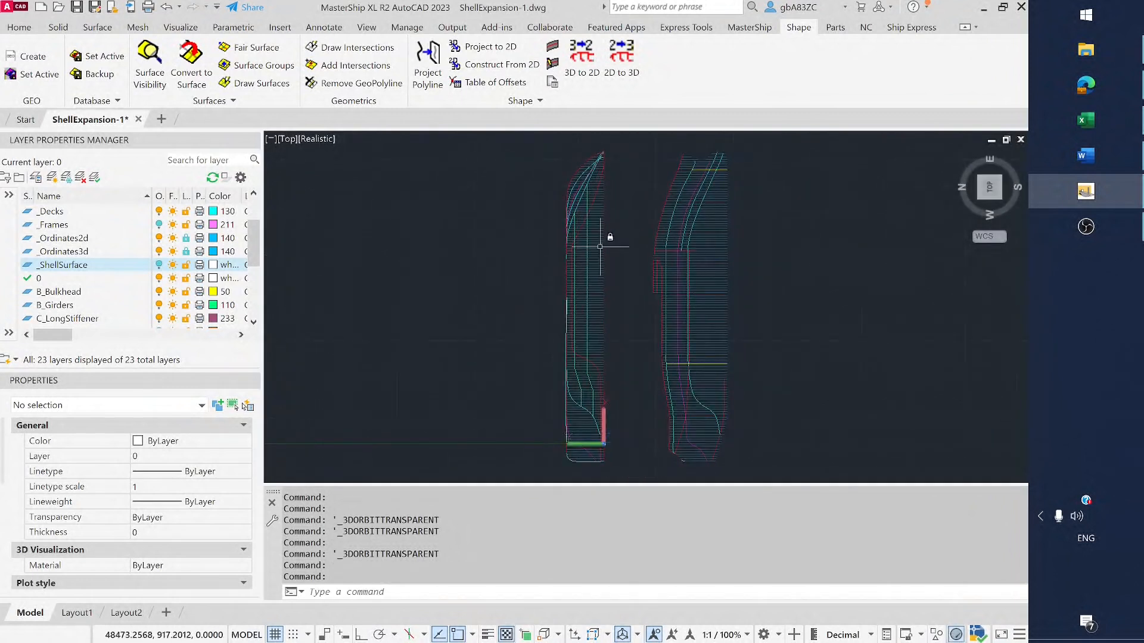
pyautogui.scroll(1, 601, 345)
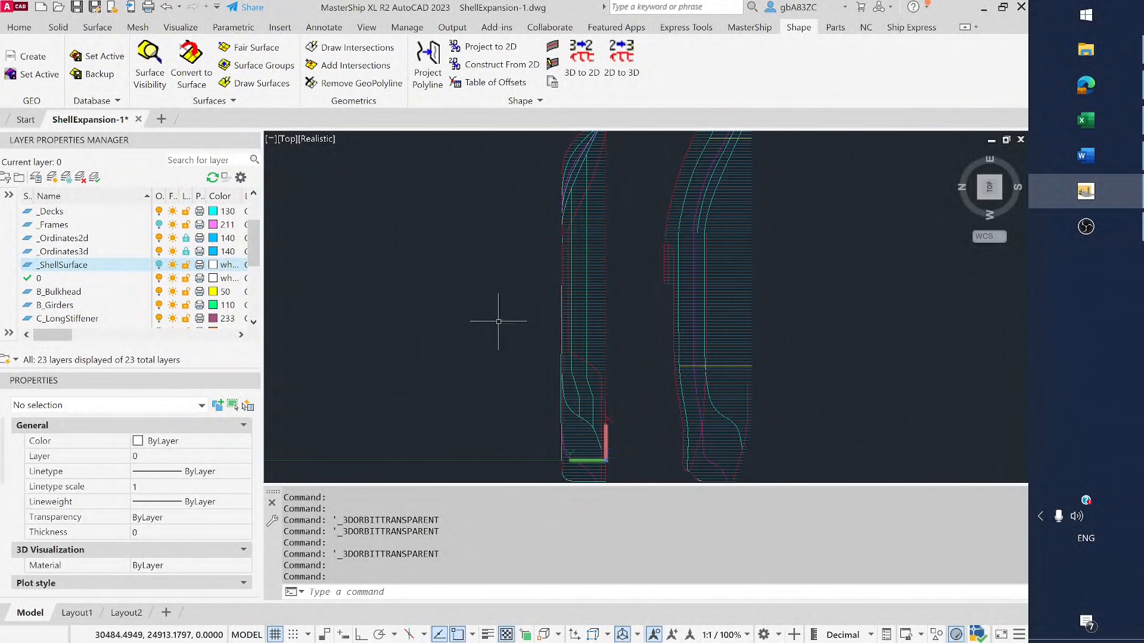
pyautogui.click(159, 265)
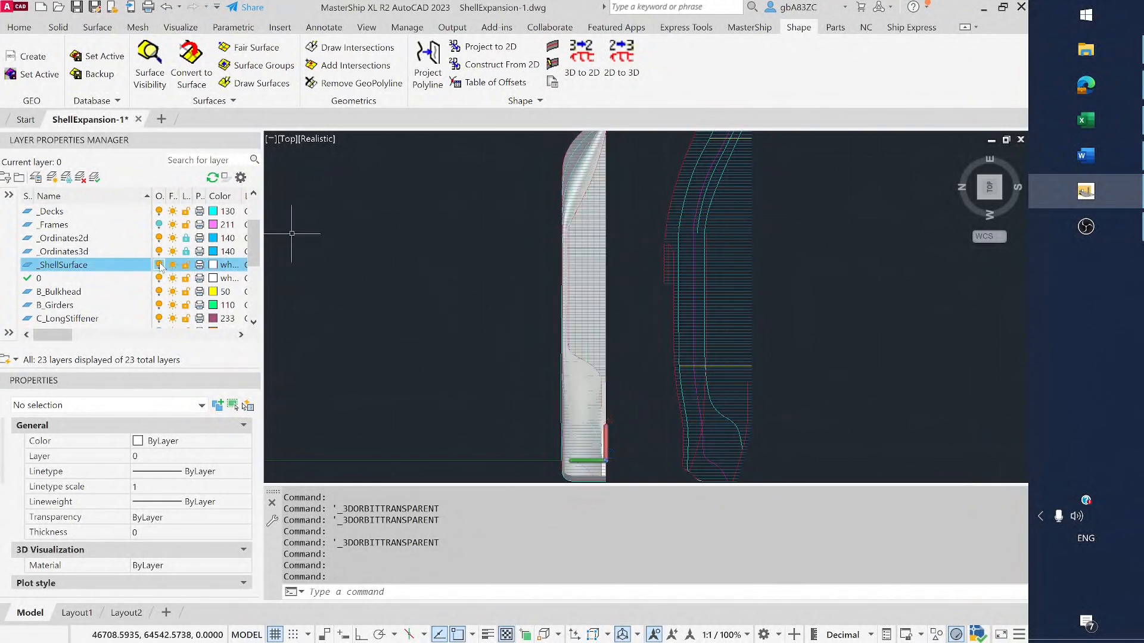
pyautogui.click(159, 265)
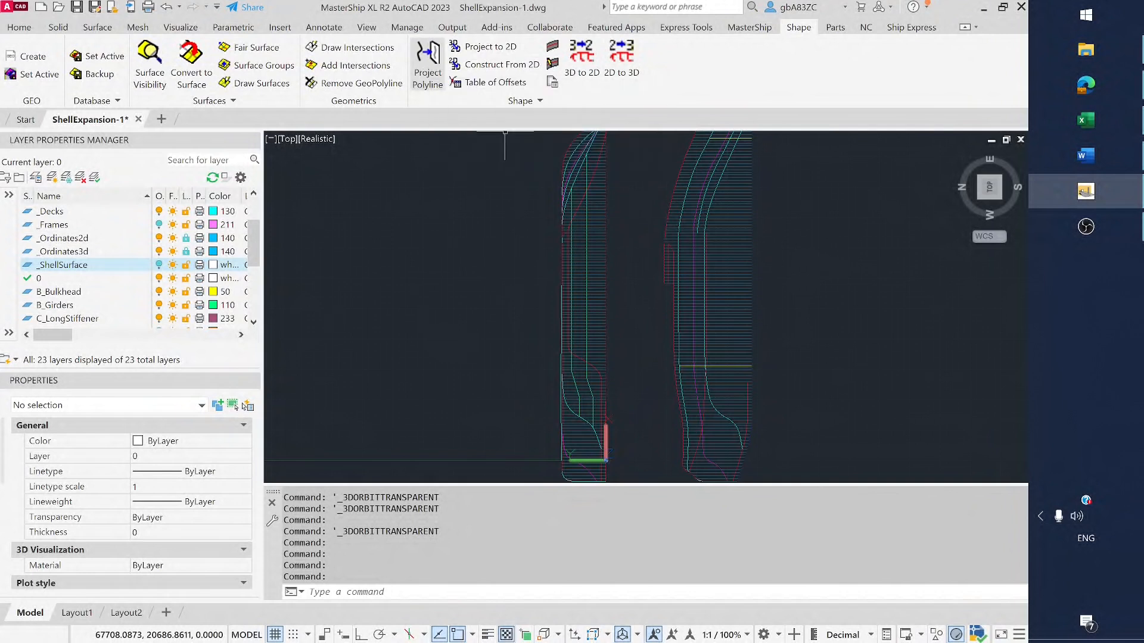
# Inspect the two bulkhead polylines around the middle part of the 2D shell expansion and clear the selection.
pyautogui.keyDown('shift'); pyautogui.moveTo(865, 388); pyautogui.dragTo(774, 297, button='middle'); pyautogui.keyUp('shift')
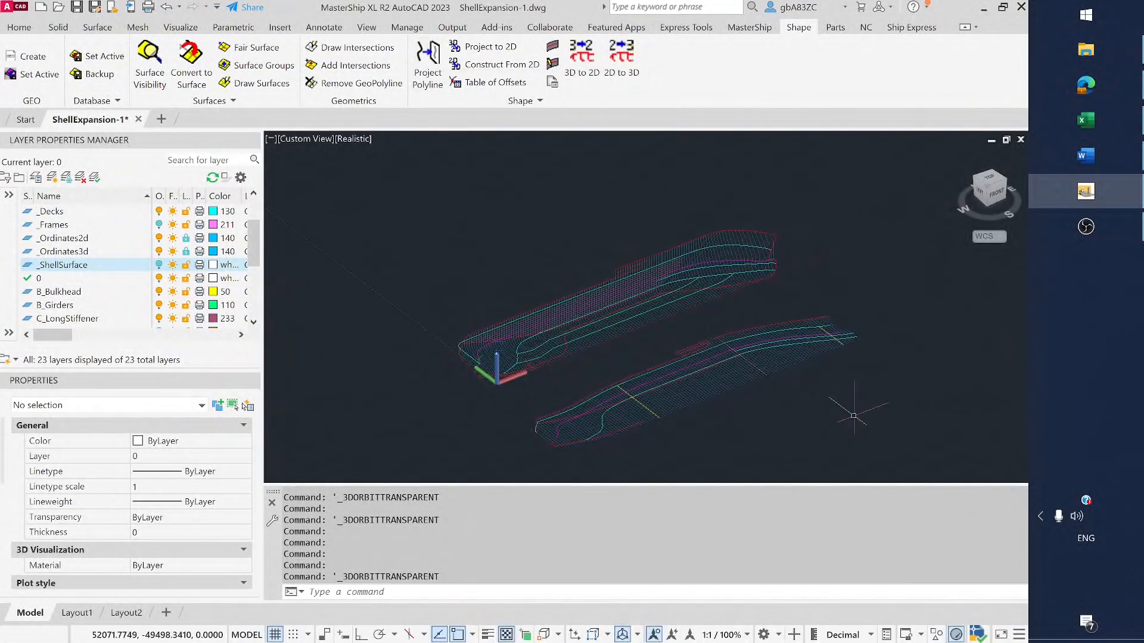
pyautogui.scroll(2, 760, 454)
pyautogui.scroll(-2, 764, 451)
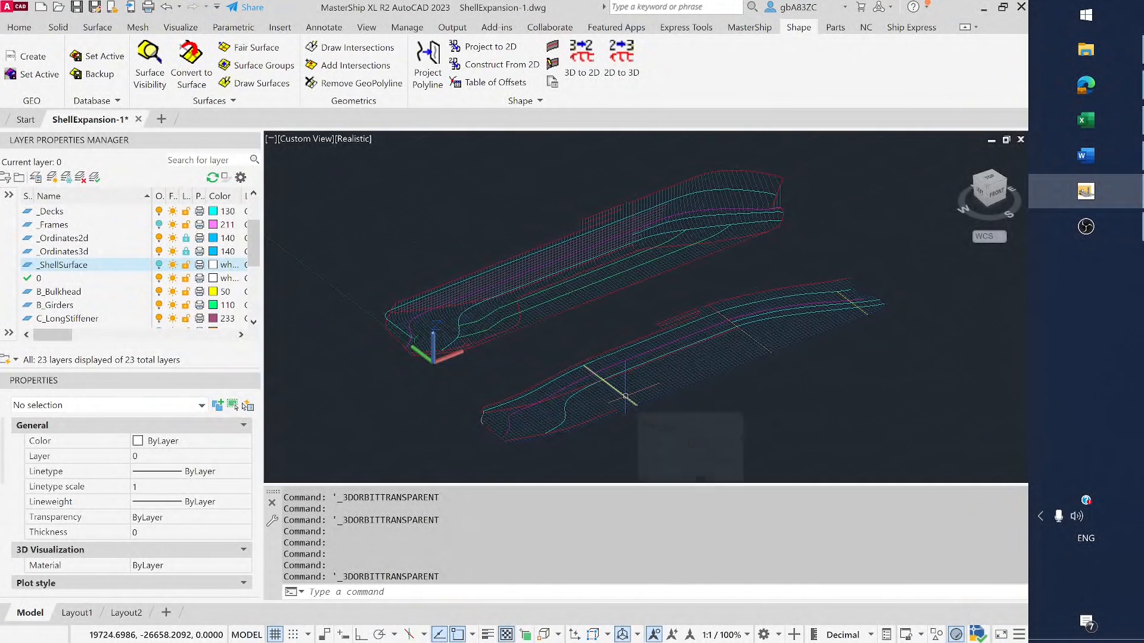
pyautogui.click(625, 396)
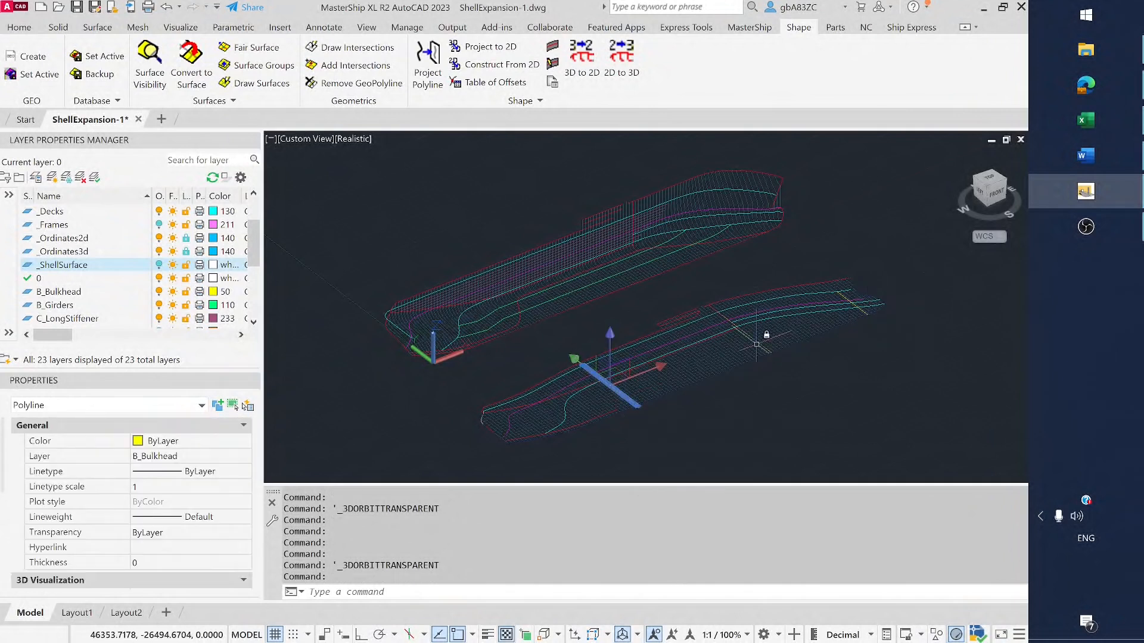
pyautogui.scroll(2, 758, 343)
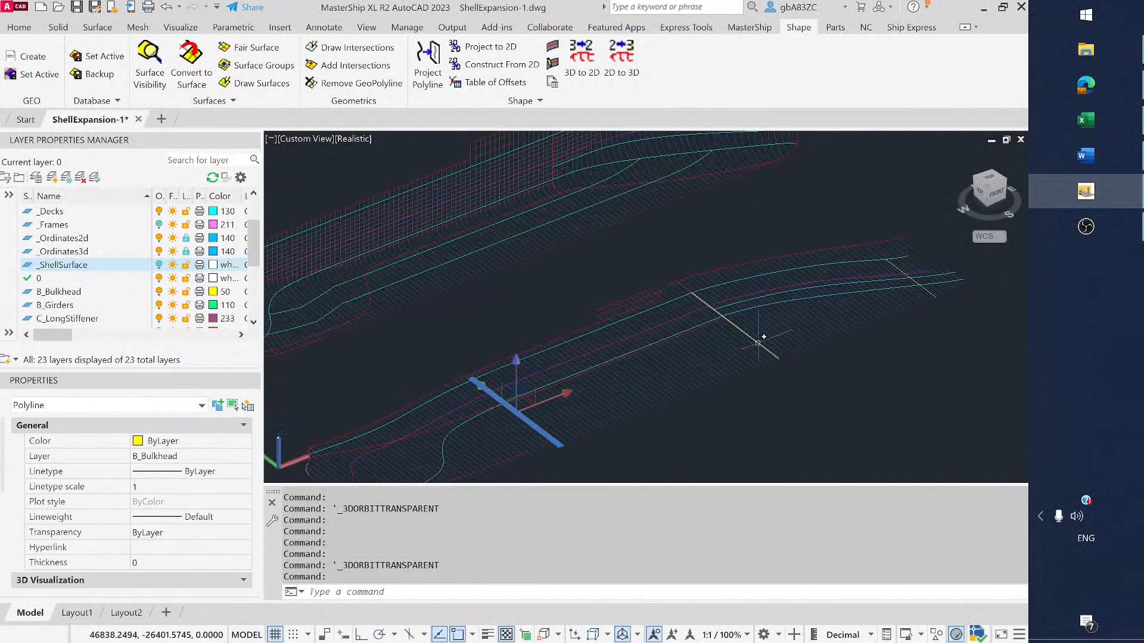
pyautogui.click(759, 343)
pyautogui.scroll(-2, 924, 280)
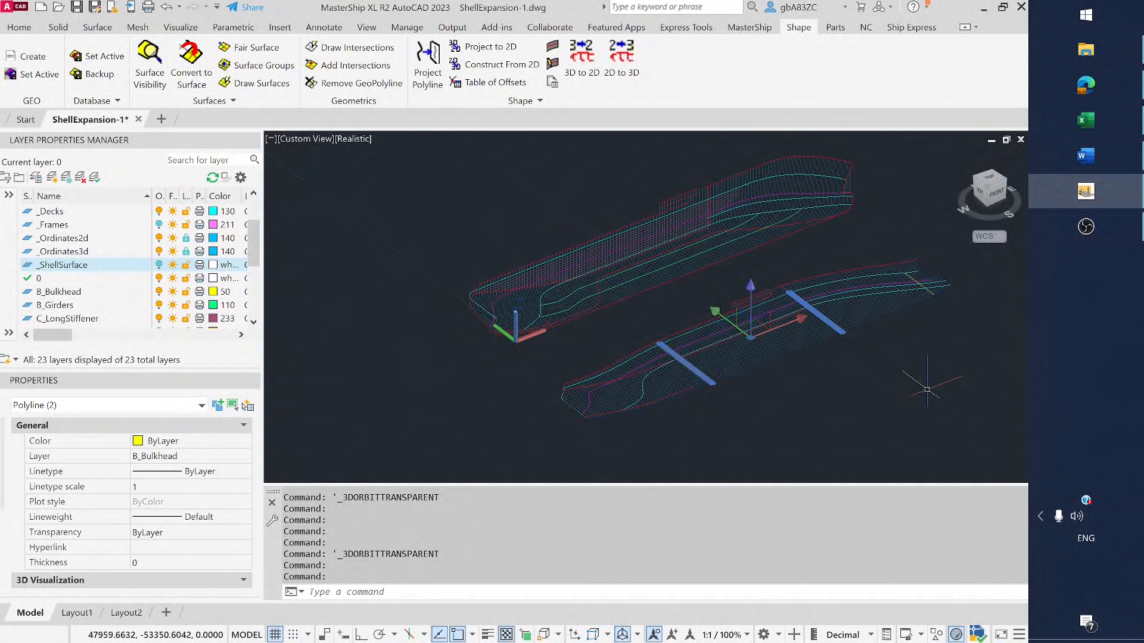
pyautogui.press('Escape')
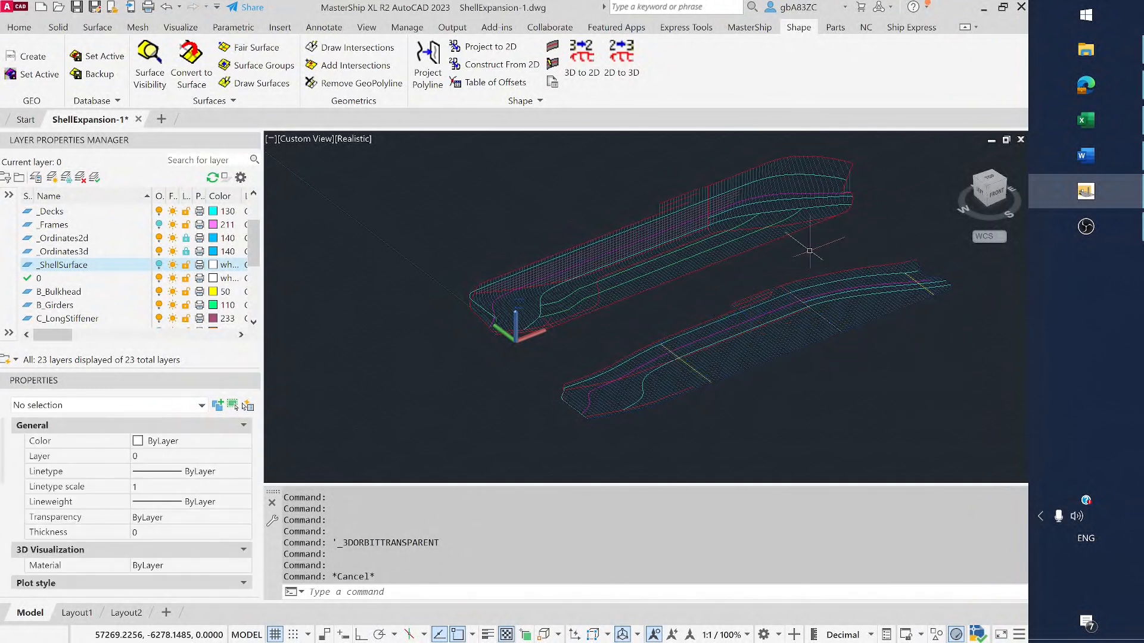
# Convert the two bottom girder curves and four side longitudinal stiffeners of the 3D hull into the shell expansion with 3D to 2D.
pyautogui.scroll(1, 888, 261)
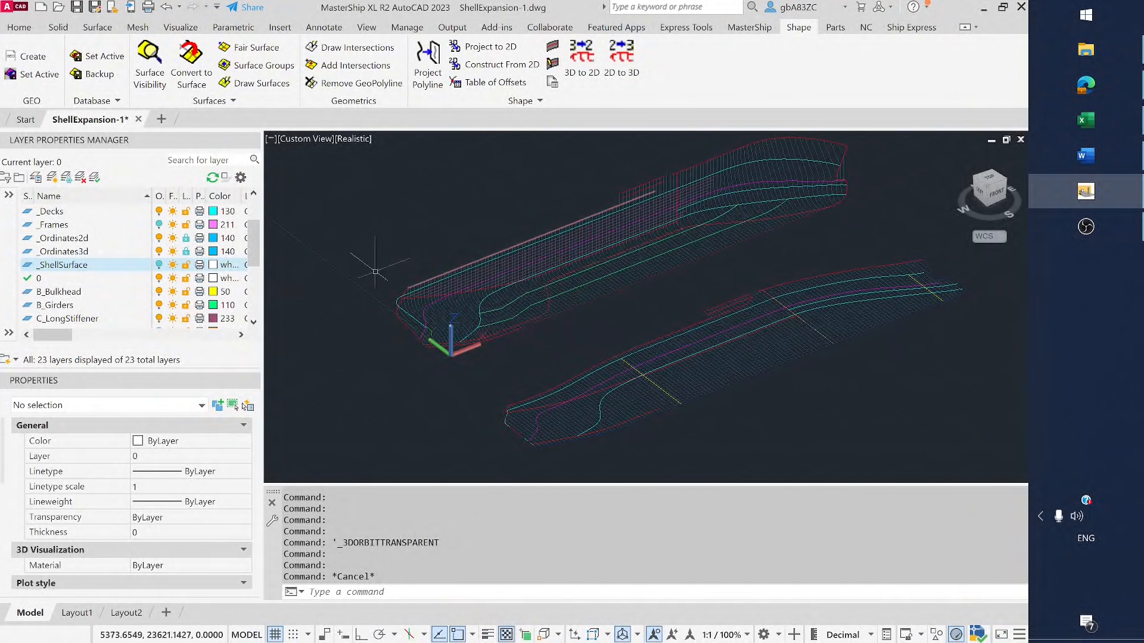
pyautogui.scroll(5, 581, 286)
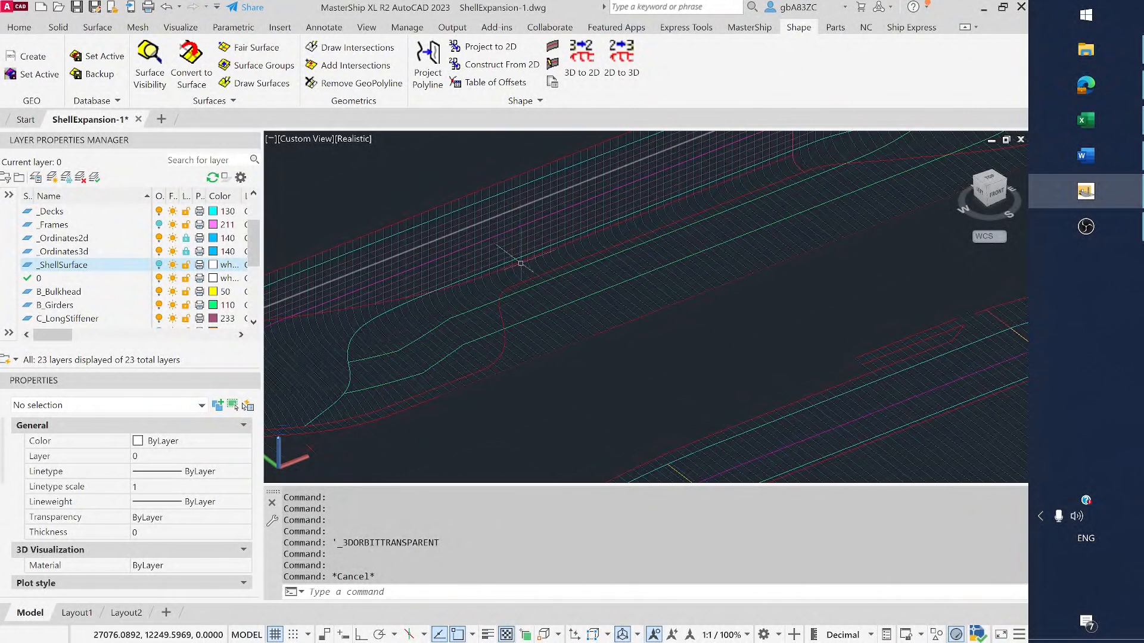
pyautogui.scroll(-3, 409, 361)
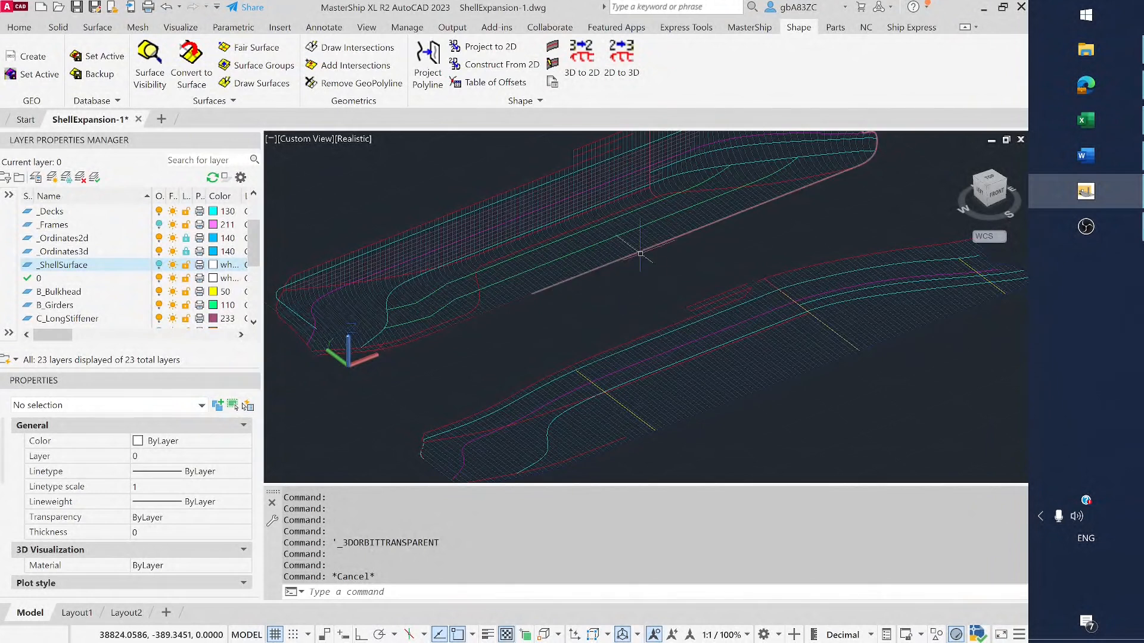
pyautogui.scroll(-1, 616, 206)
pyautogui.keyDown('shift'); pyautogui.moveTo(668, 249); pyautogui.dragTo(646, 286, button='middle'); pyautogui.keyUp('shift')
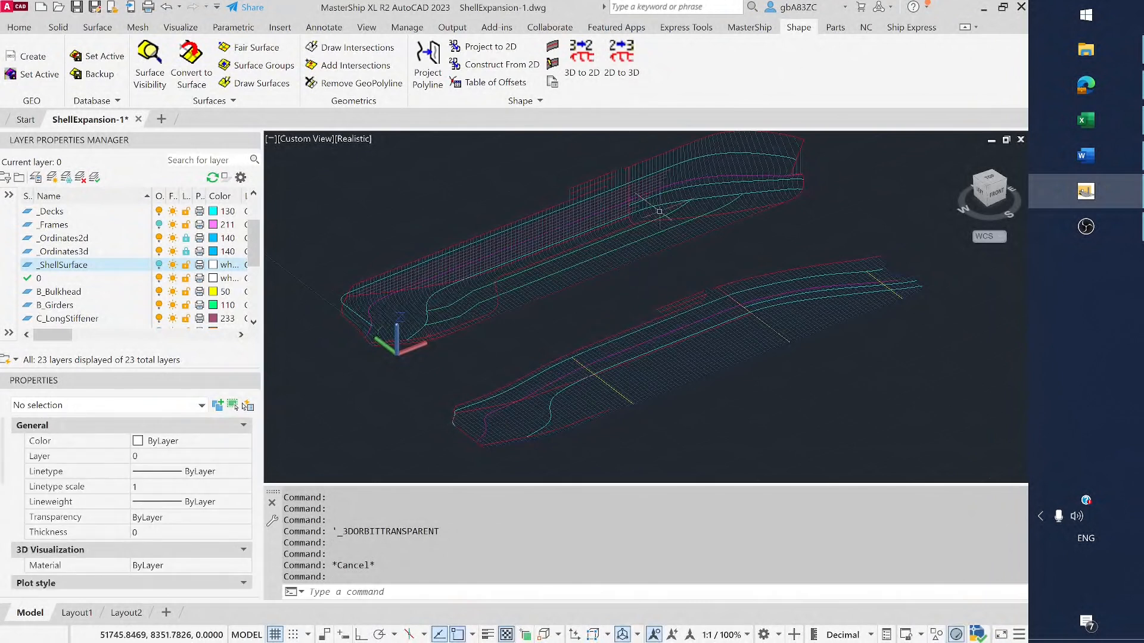
pyautogui.moveTo(624, 248)
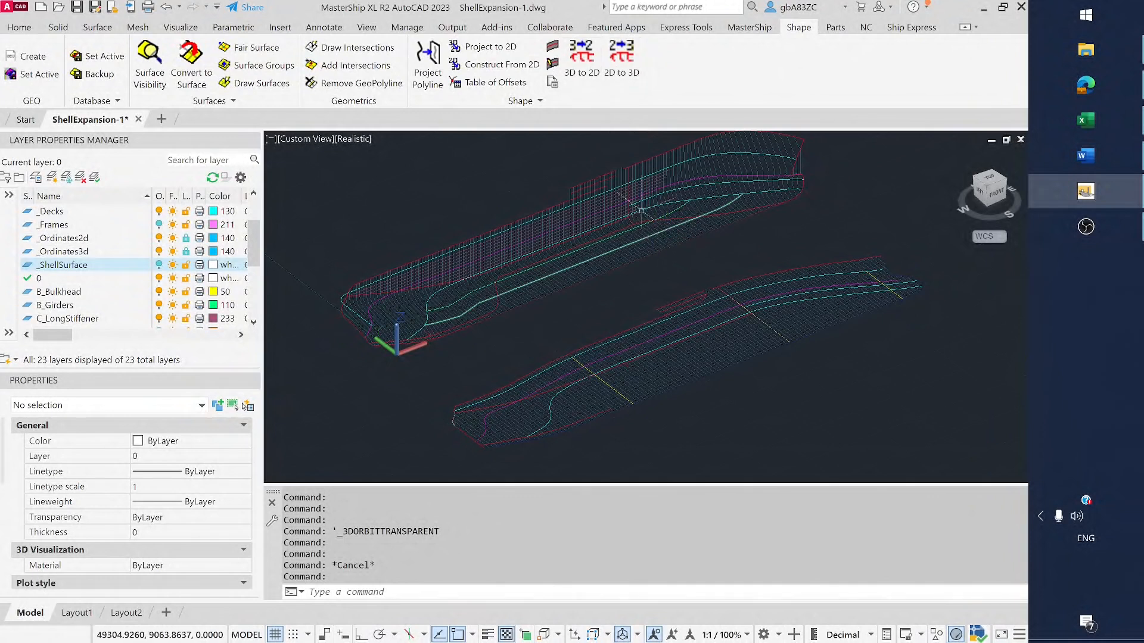
pyautogui.click(580, 63)
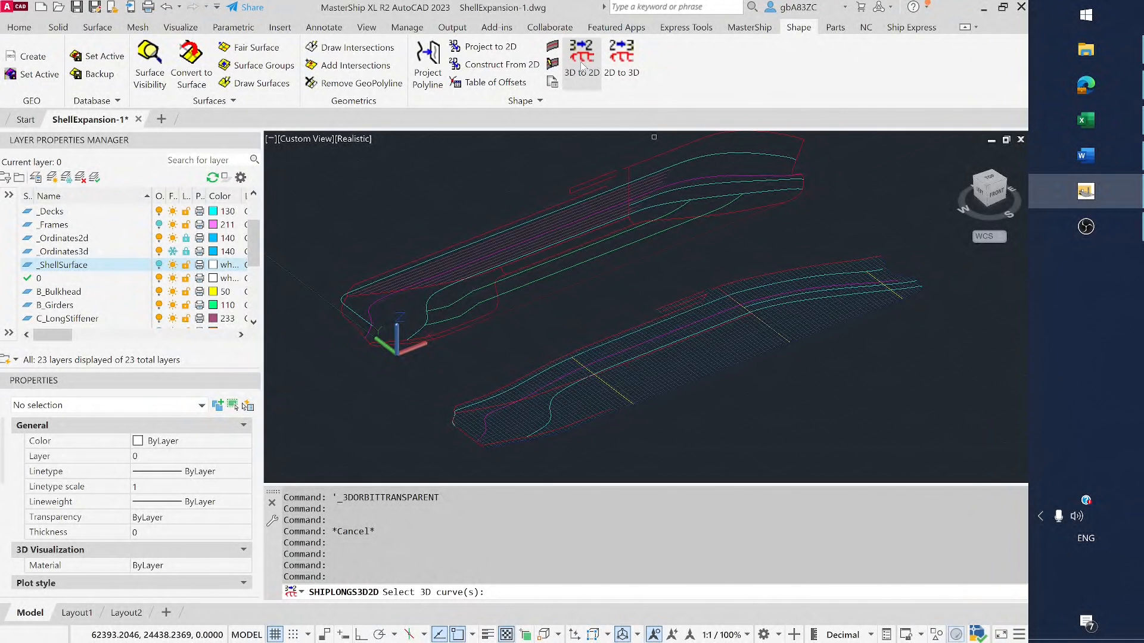
pyautogui.click(674, 211)
pyautogui.click(726, 205)
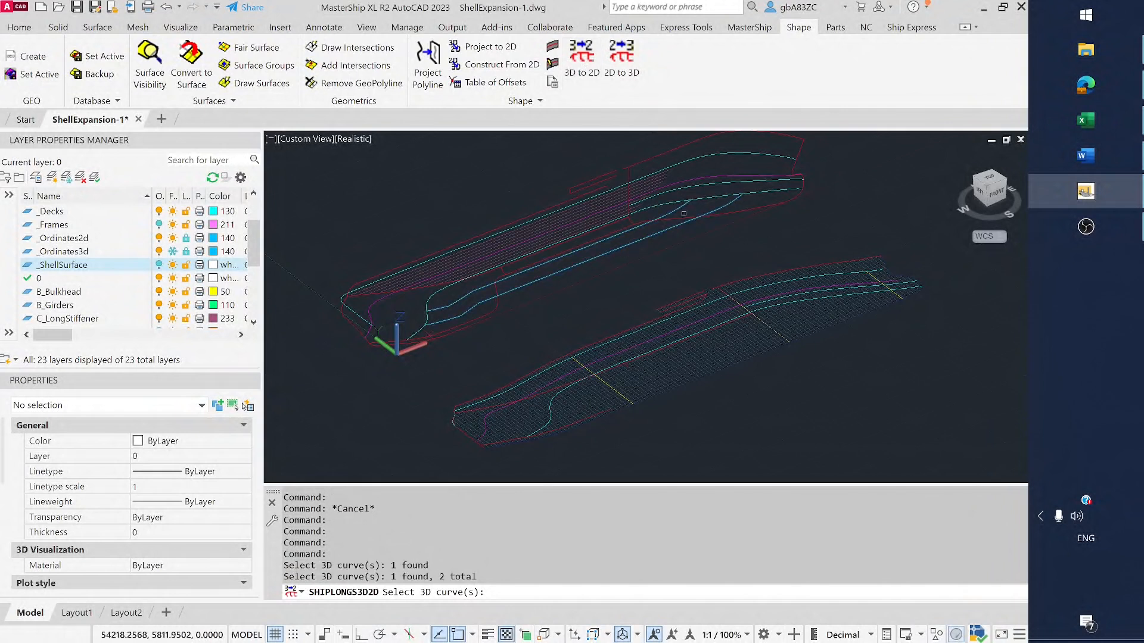
pyautogui.click(497, 237)
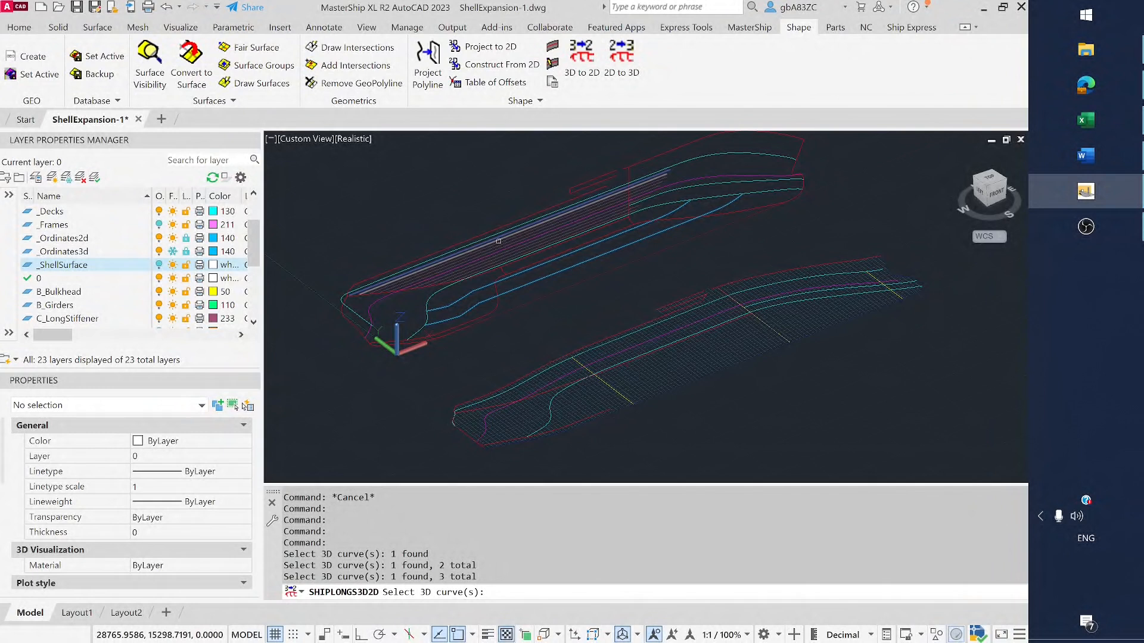
pyautogui.click(499, 243)
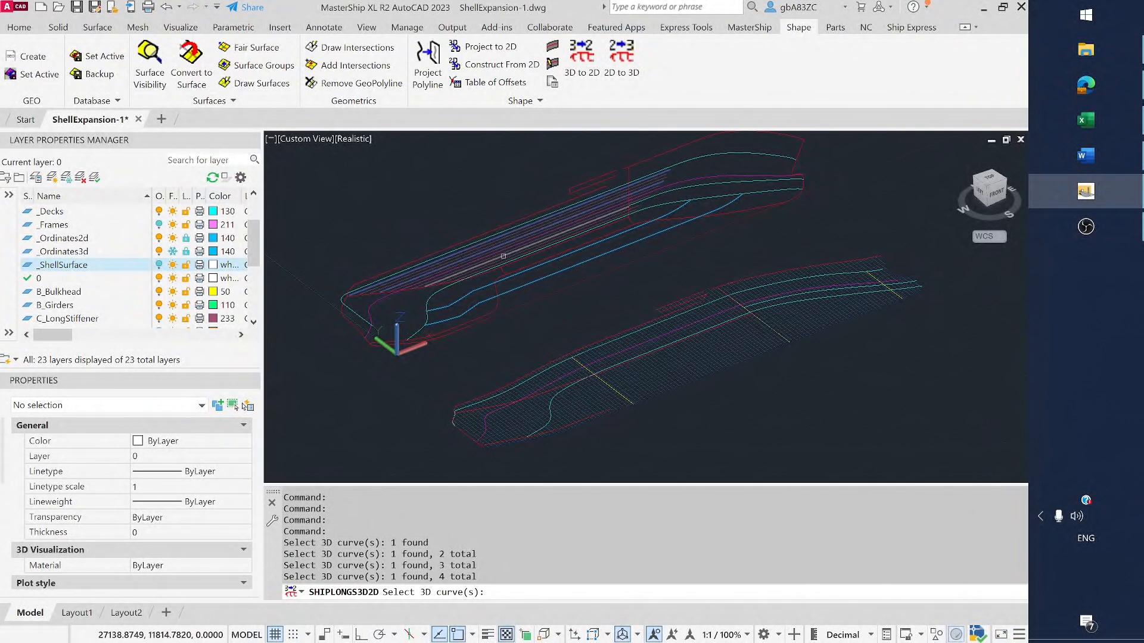
pyautogui.click(494, 241)
pyautogui.click(494, 241)
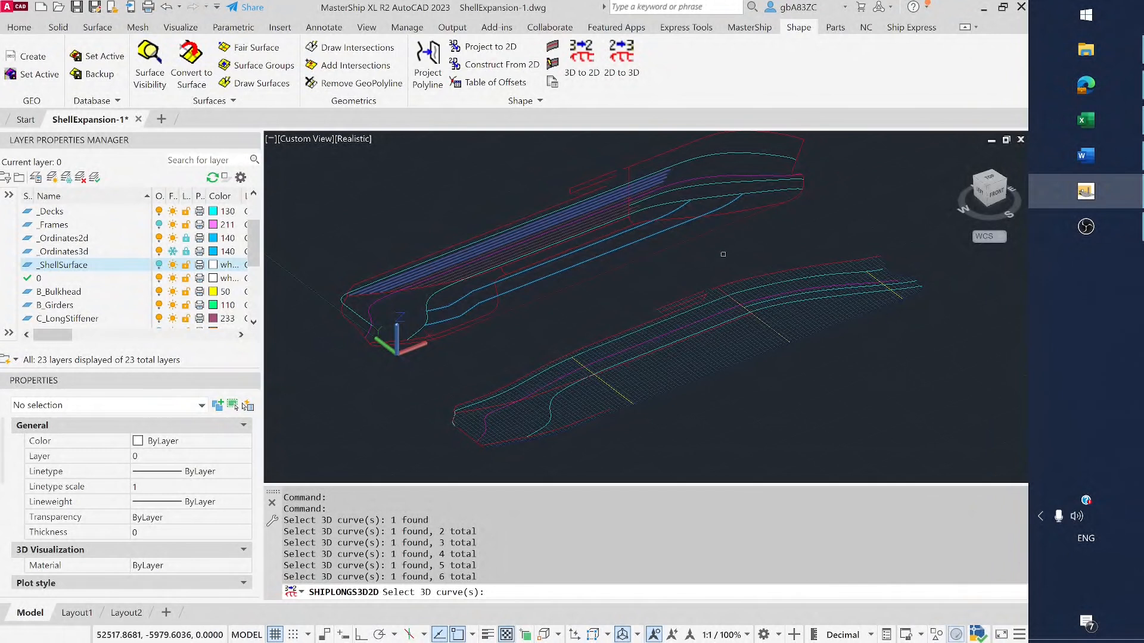
pyautogui.press('Return')
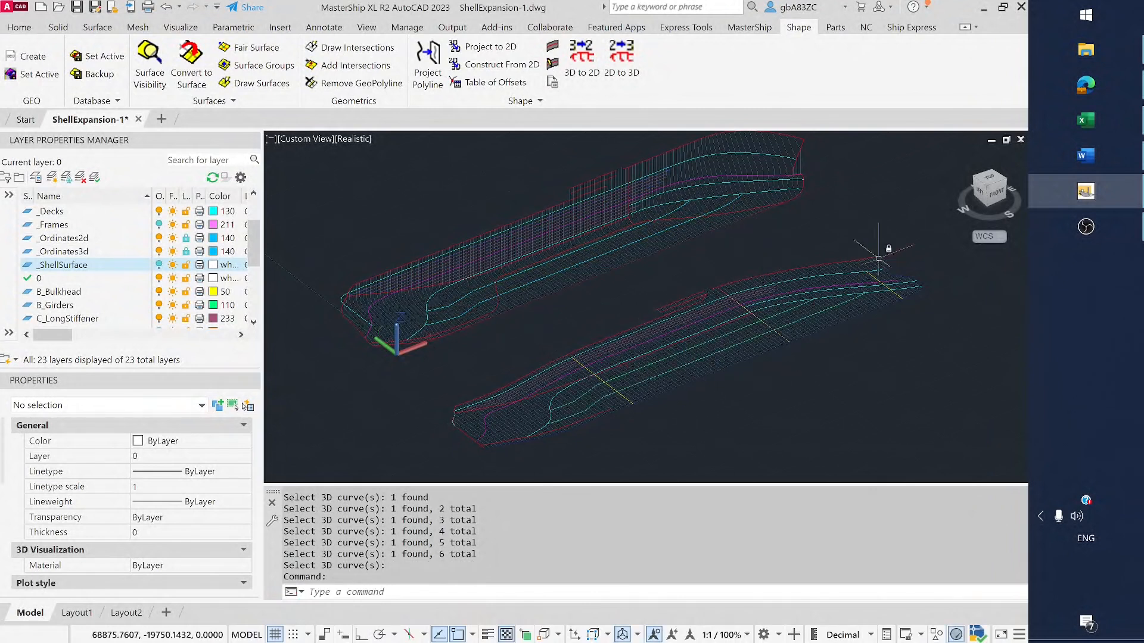
# Examine the converted girders and longitudinal stiffeners along the 2D shell expansion from the top and in an oblique 3D view.
pyautogui.click(992, 180)
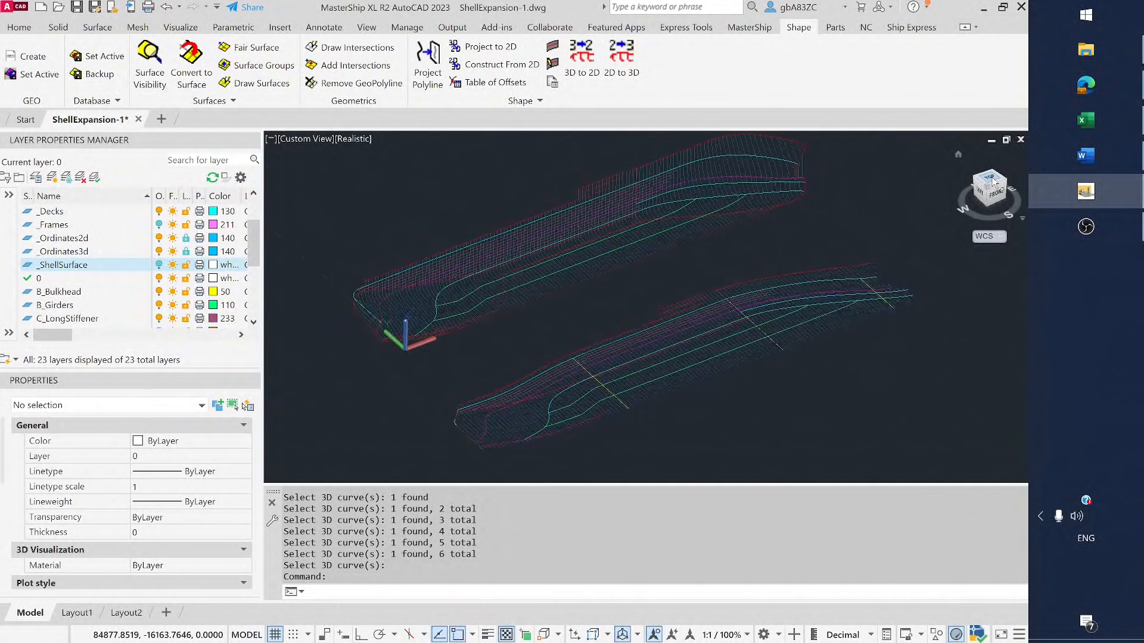
pyautogui.scroll(3, 647, 344)
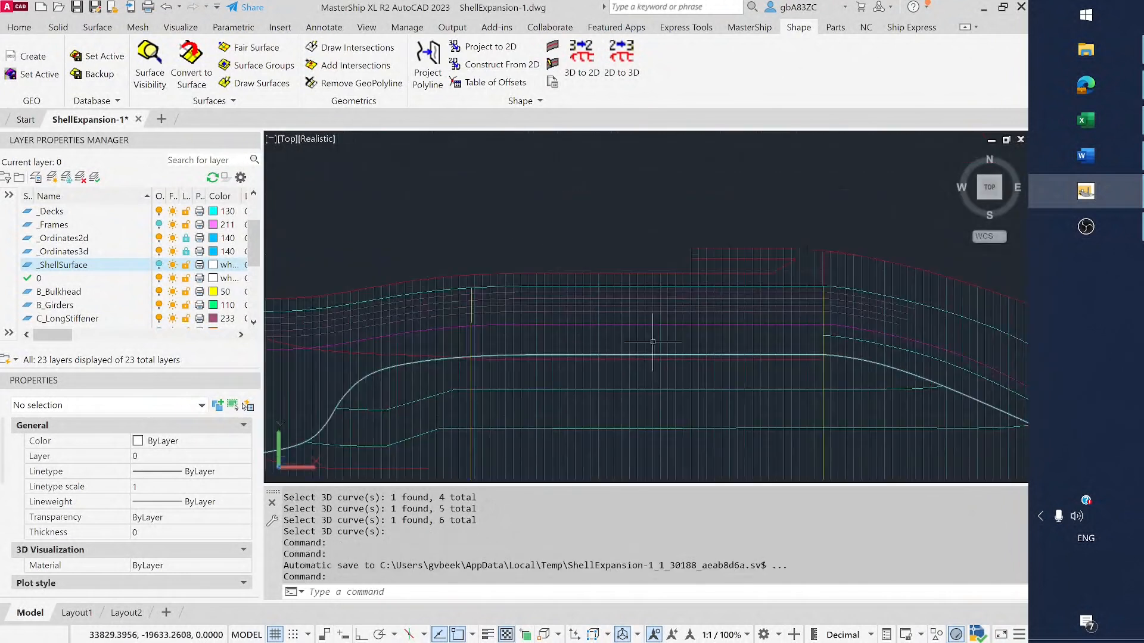
pyautogui.moveTo(384, 322); pyautogui.dragTo(524, 327, button='middle')
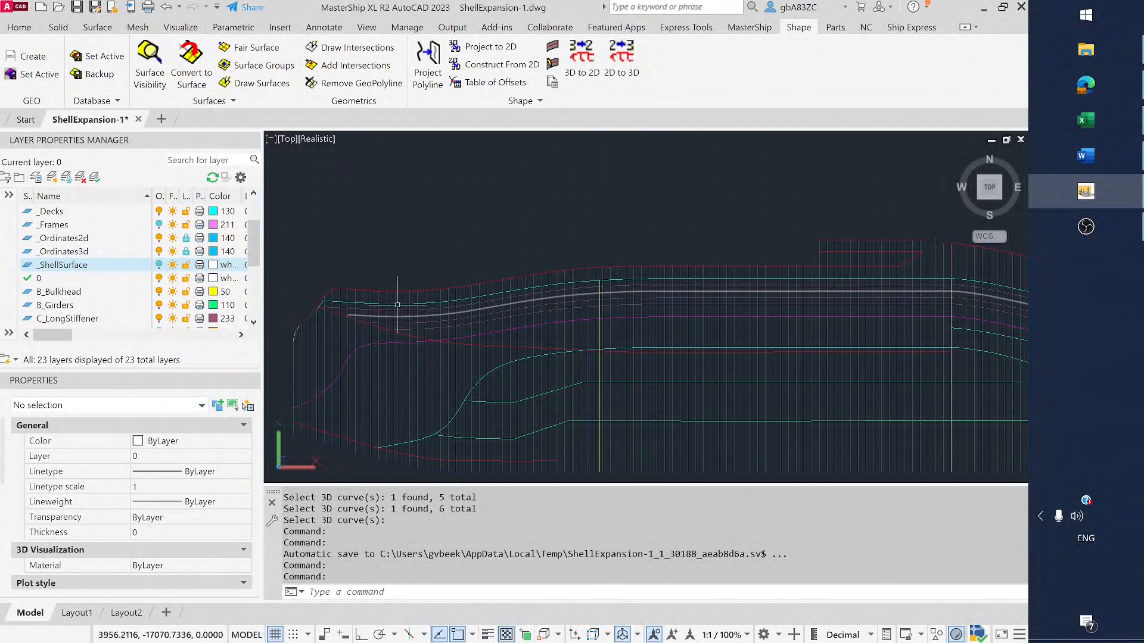
pyautogui.moveTo(825, 345)
pyautogui.mouseDown(button='middle')
pyautogui.moveTo(590, 304)
pyautogui.moveTo(583, 273)
pyautogui.mouseUp(button='middle')
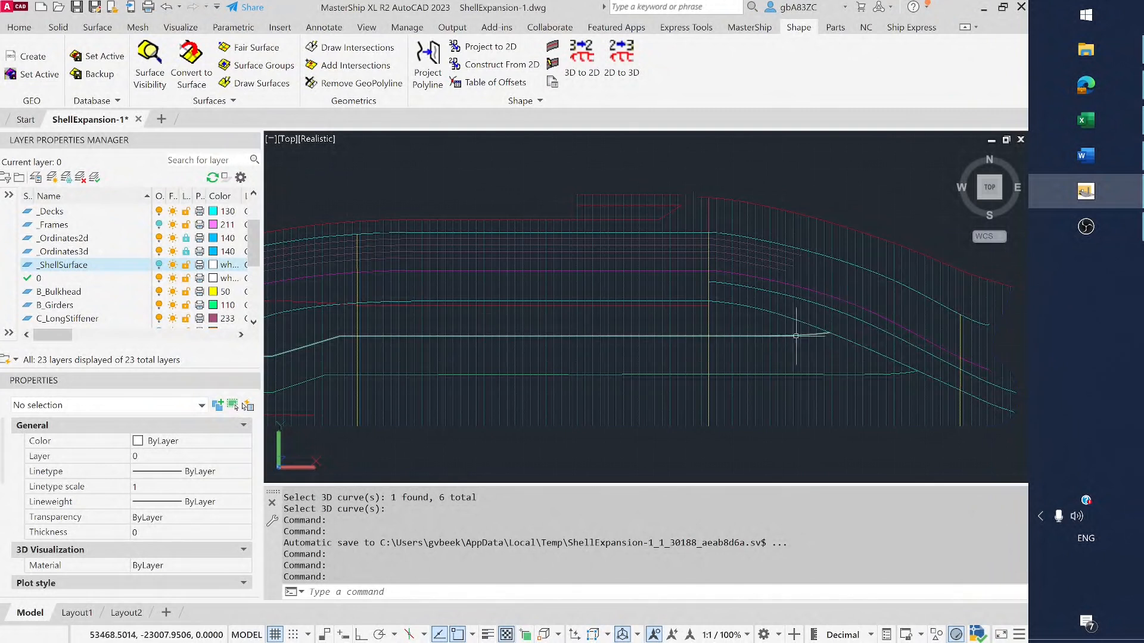
pyautogui.moveTo(615, 342); pyautogui.dragTo(713, 288, button='middle')
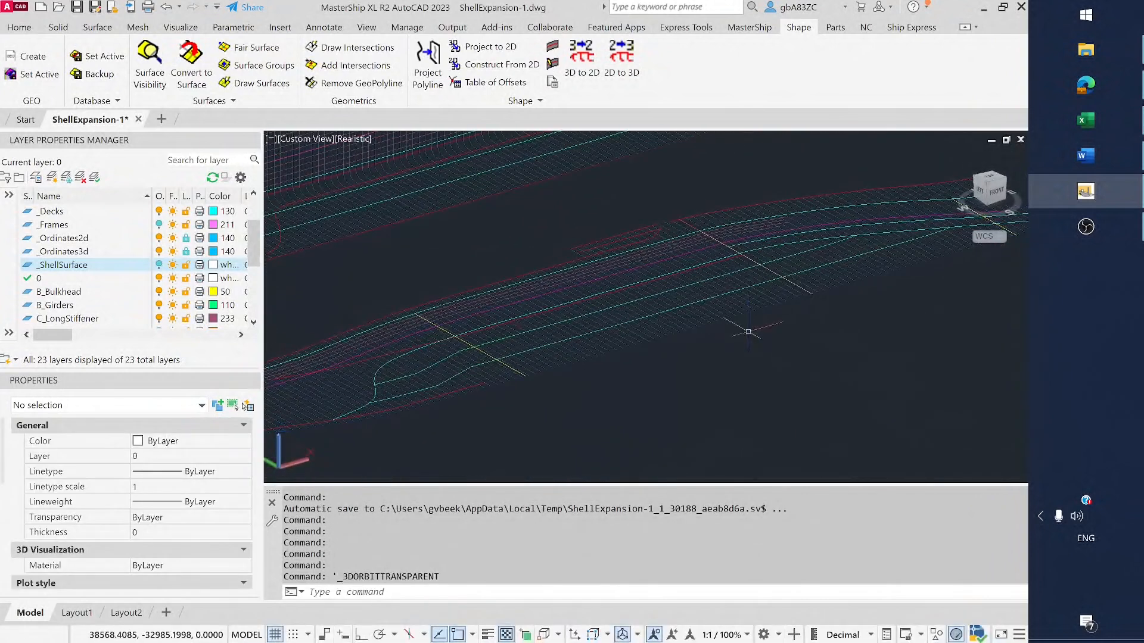
pyautogui.scroll(2, 775, 202)
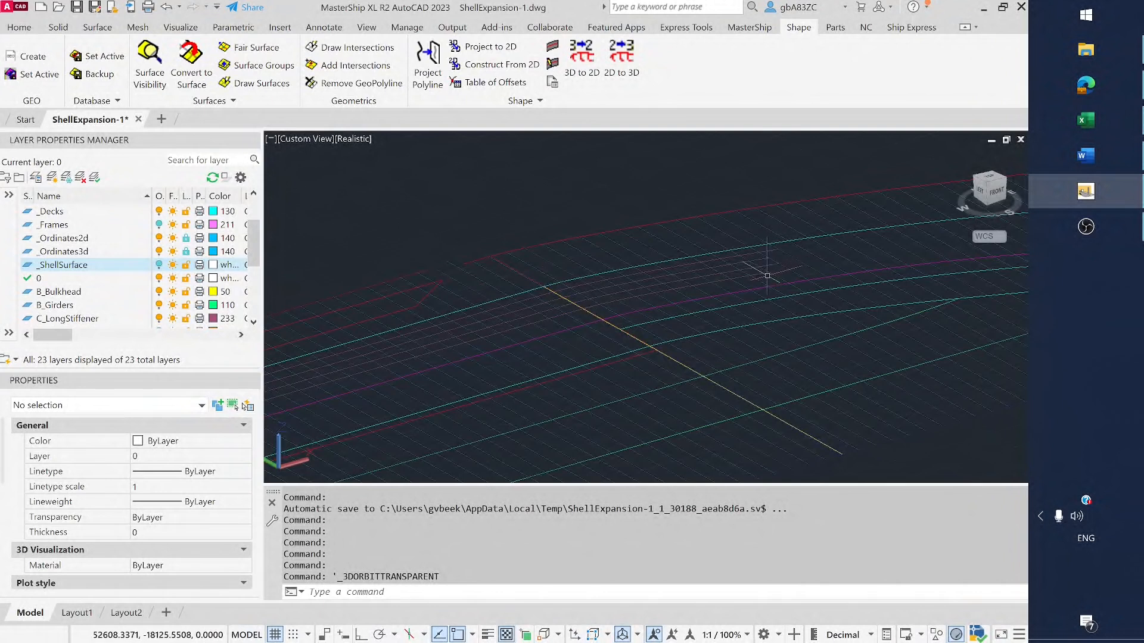
pyautogui.scroll(-2, 819, 301)
pyautogui.scroll(-3, 802, 307)
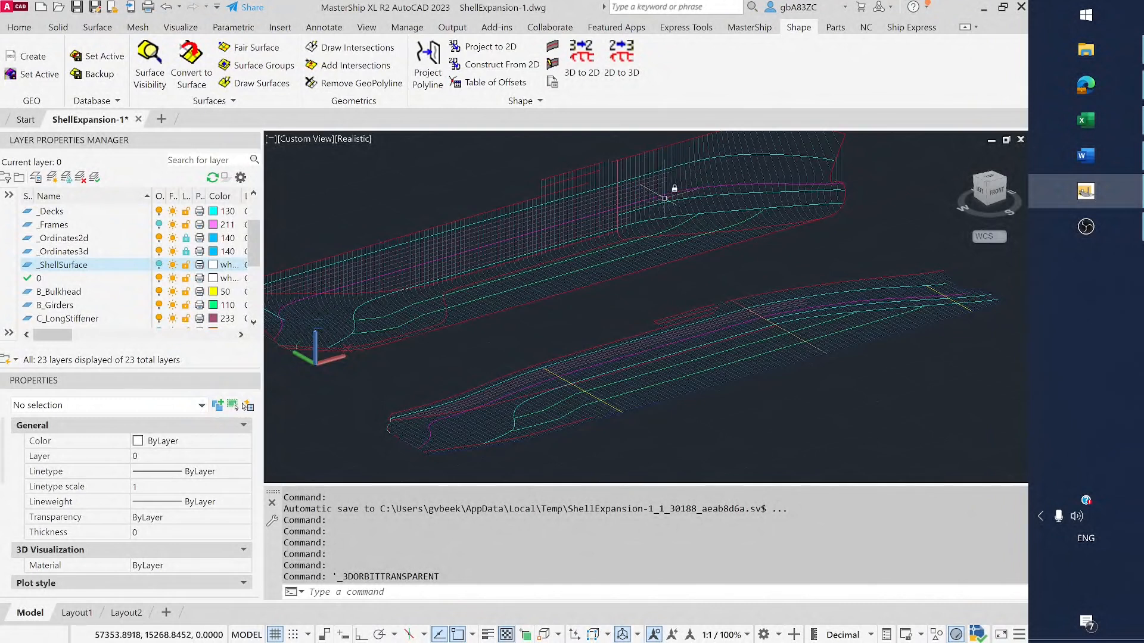
pyautogui.scroll(-1, 892, 251)
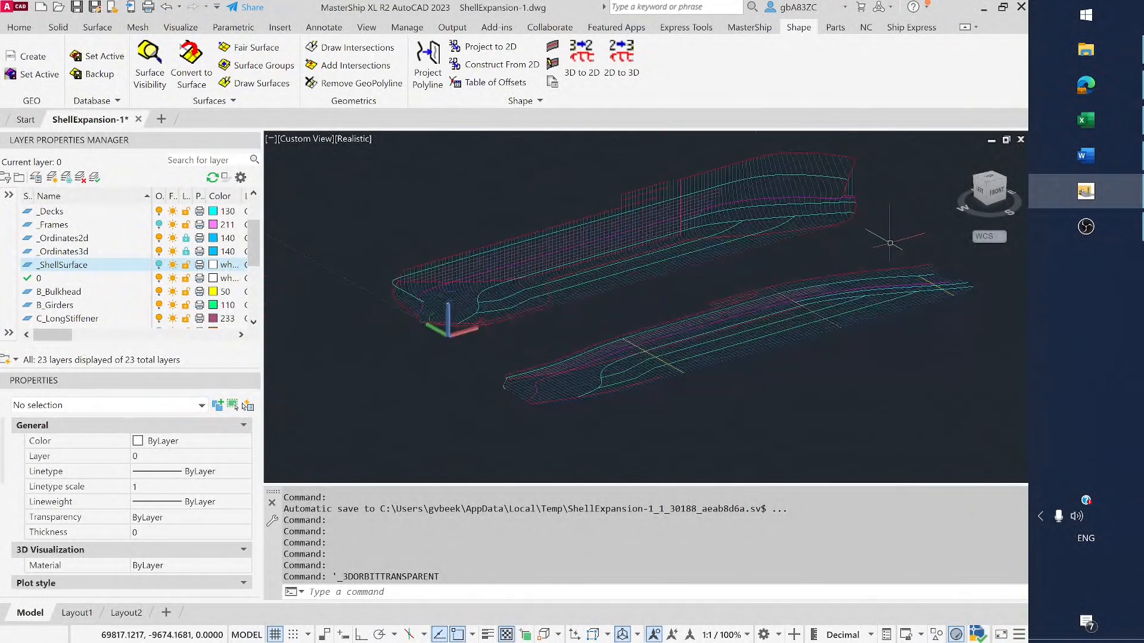
pyautogui.moveTo(916, 330); pyautogui.dragTo(837, 394, button='middle')
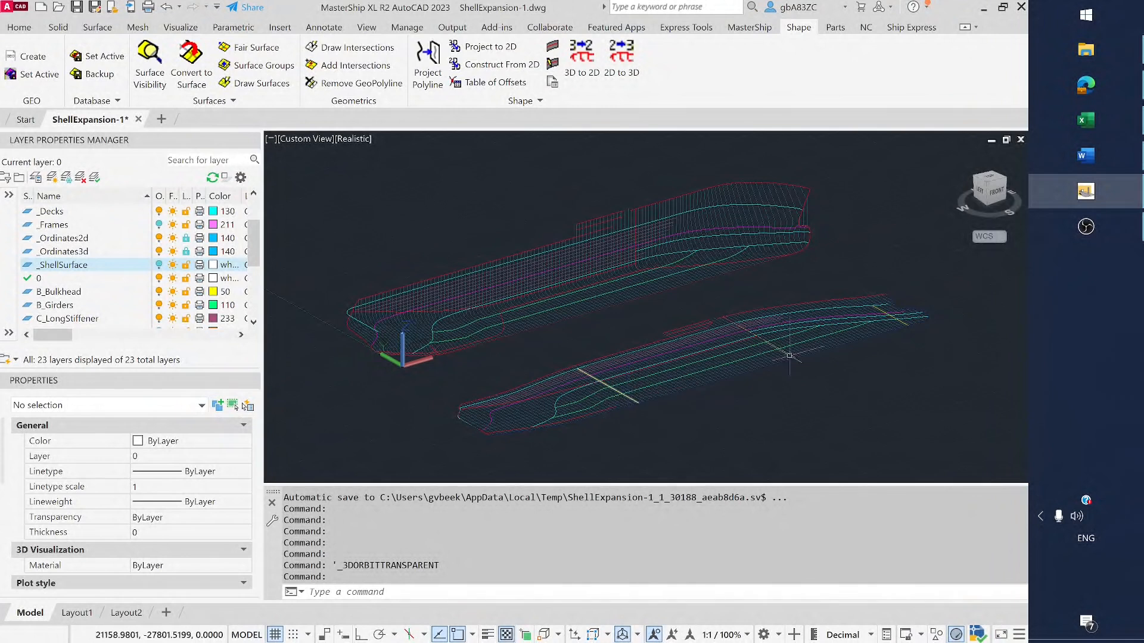
# Convert the three bulkhead lines of the 2D shell expansion into 3D curves on the hull with 2D to 3D.
pyautogui.click(623, 65)
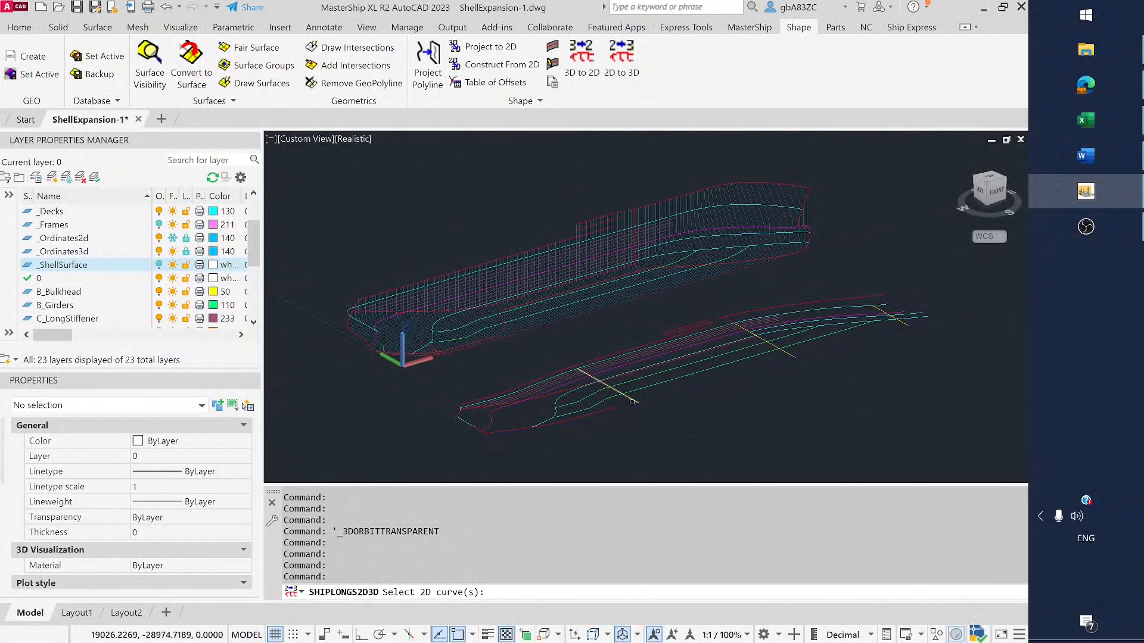
pyautogui.click(629, 400)
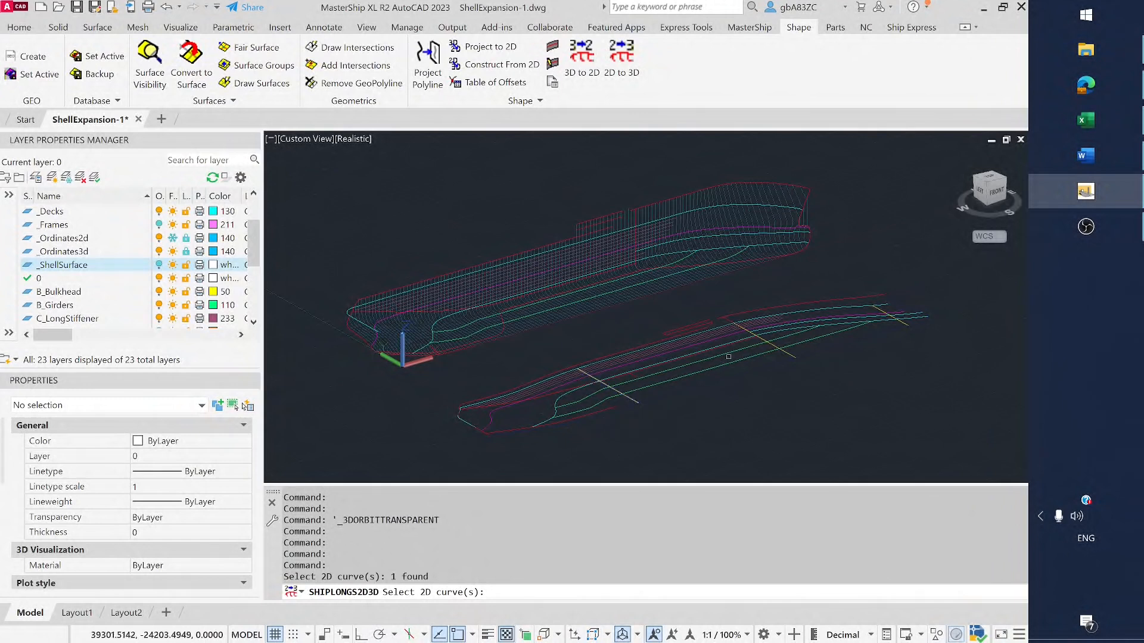
pyautogui.click(774, 346)
pyautogui.click(882, 309)
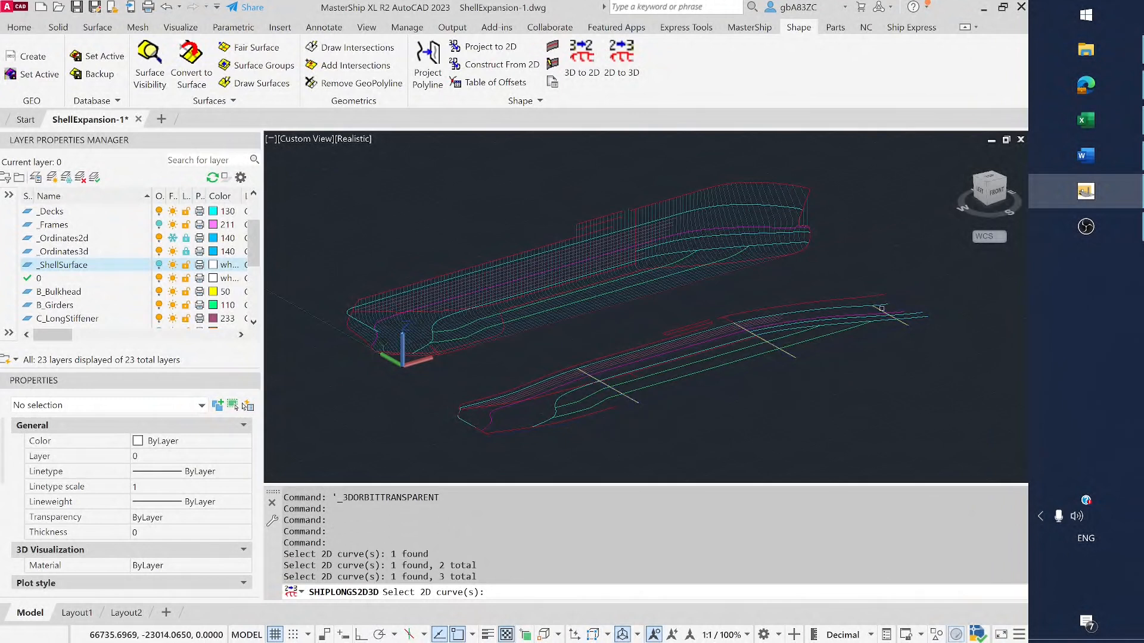
pyautogui.press('Return')
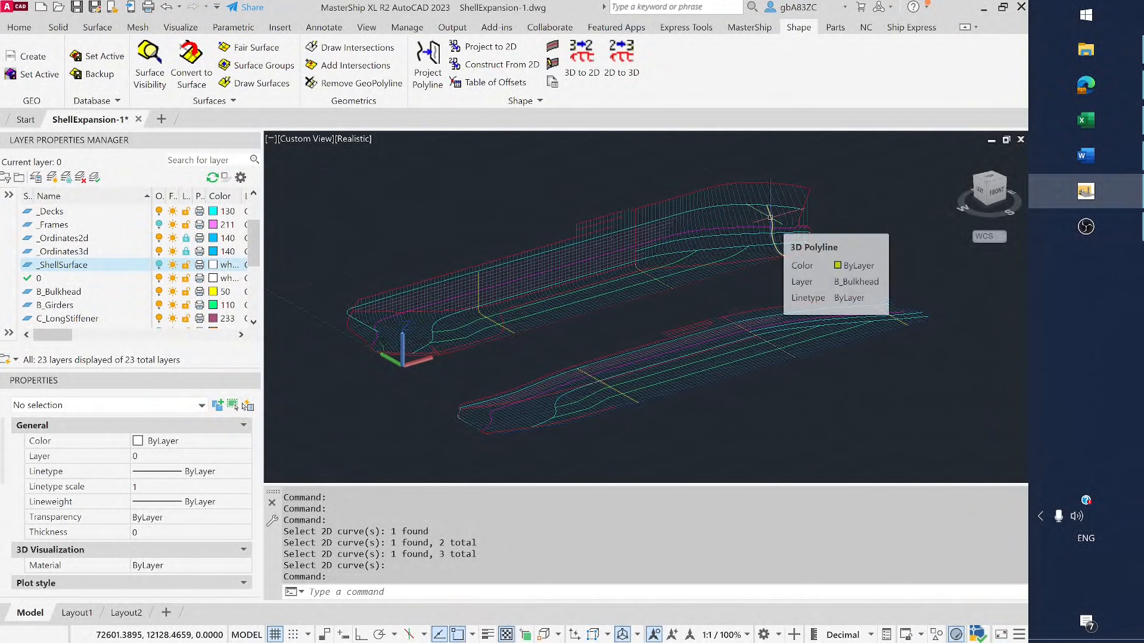
# Compare where the foremost bulkhead meets the deck line on the 3D hull and in the 2D shell expansion, and clear the selection.
pyautogui.scroll(3, 774, 217)
pyautogui.scroll(4, 776, 217)
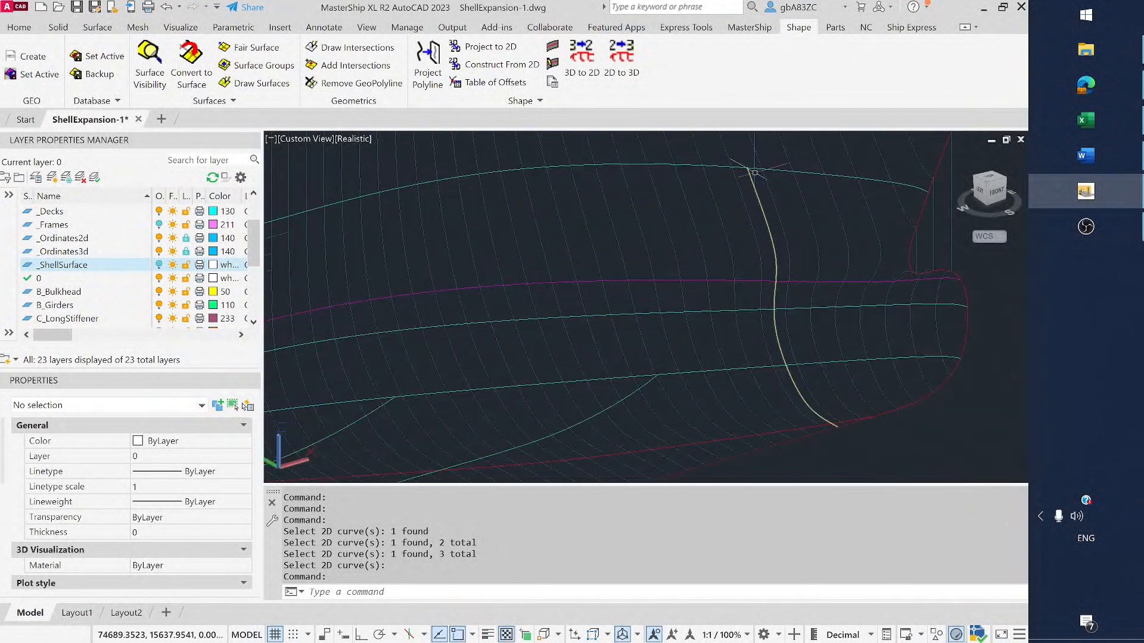
pyautogui.click(716, 167)
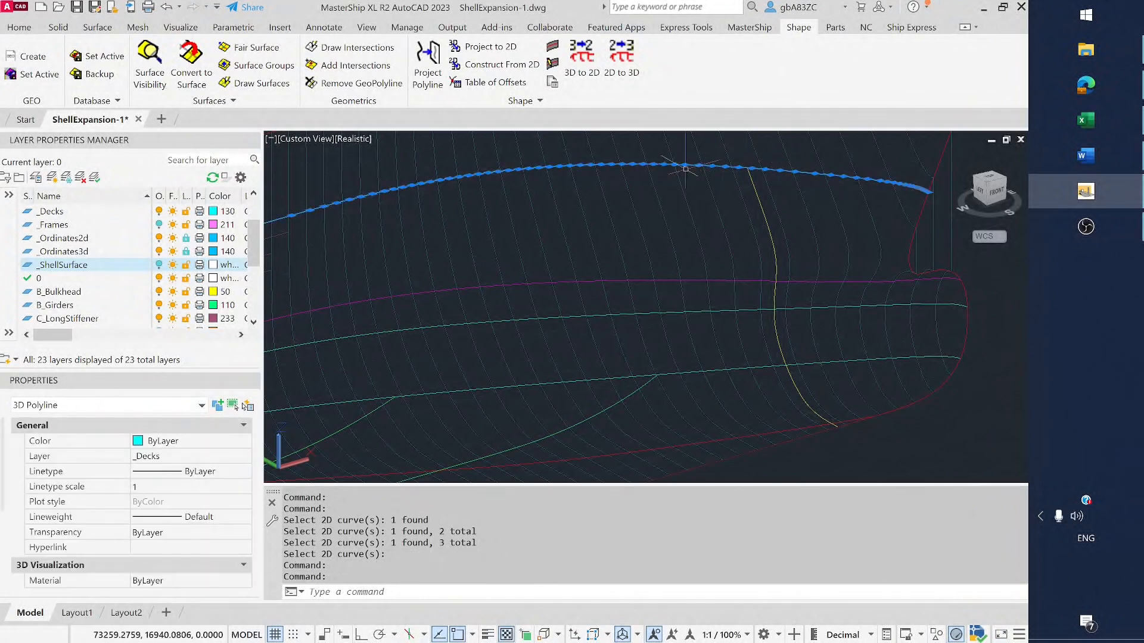
pyautogui.scroll(-5, 612, 178)
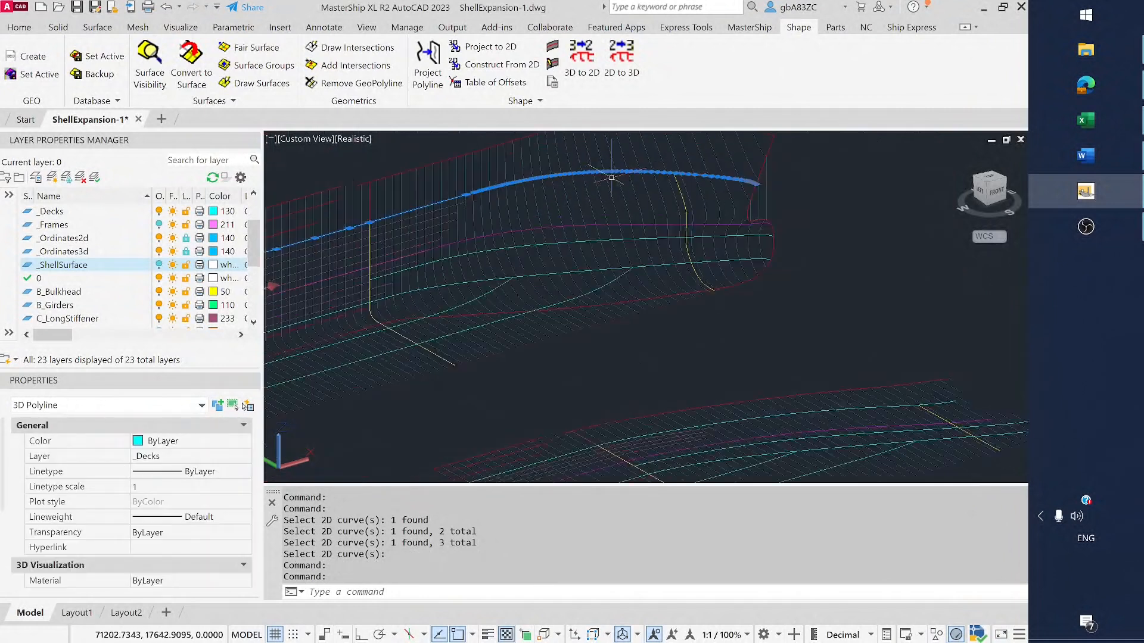
pyautogui.scroll(4, 854, 357)
pyautogui.scroll(2, 805, 349)
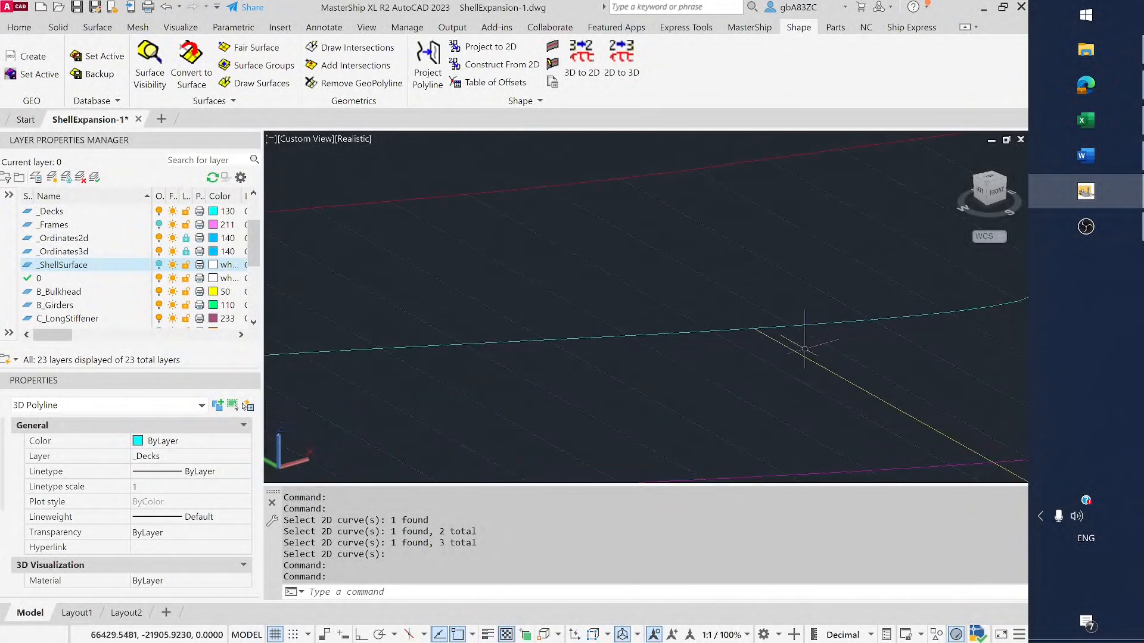
pyautogui.scroll(-5, 684, 288)
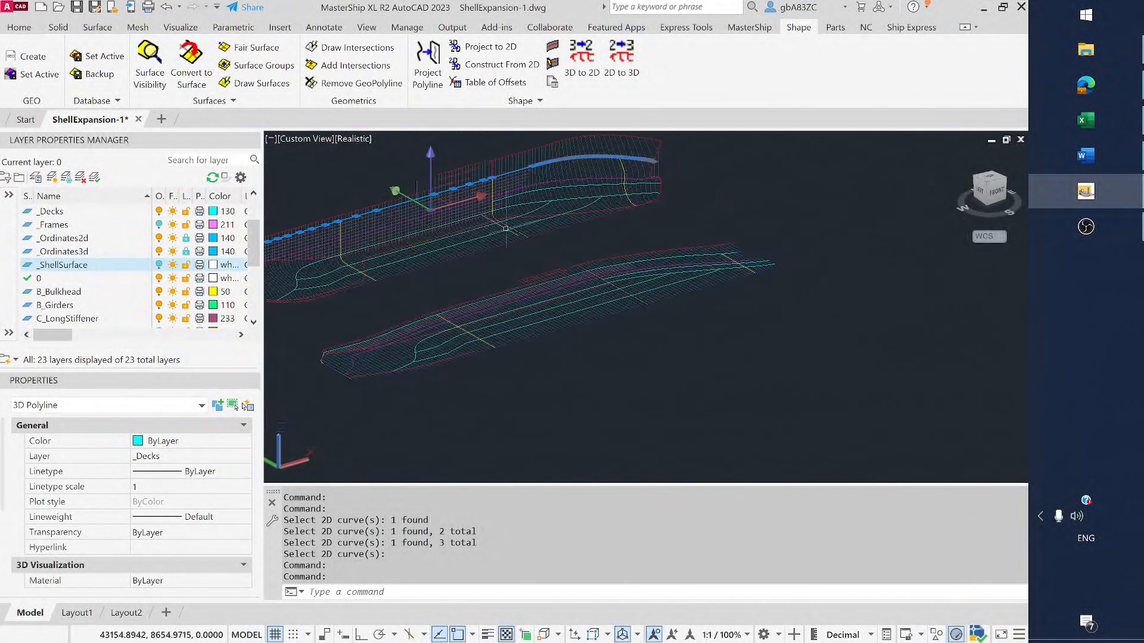
pyautogui.scroll(-3, 524, 239)
pyautogui.scroll(2, 613, 261)
pyautogui.scroll(-2, 613, 261)
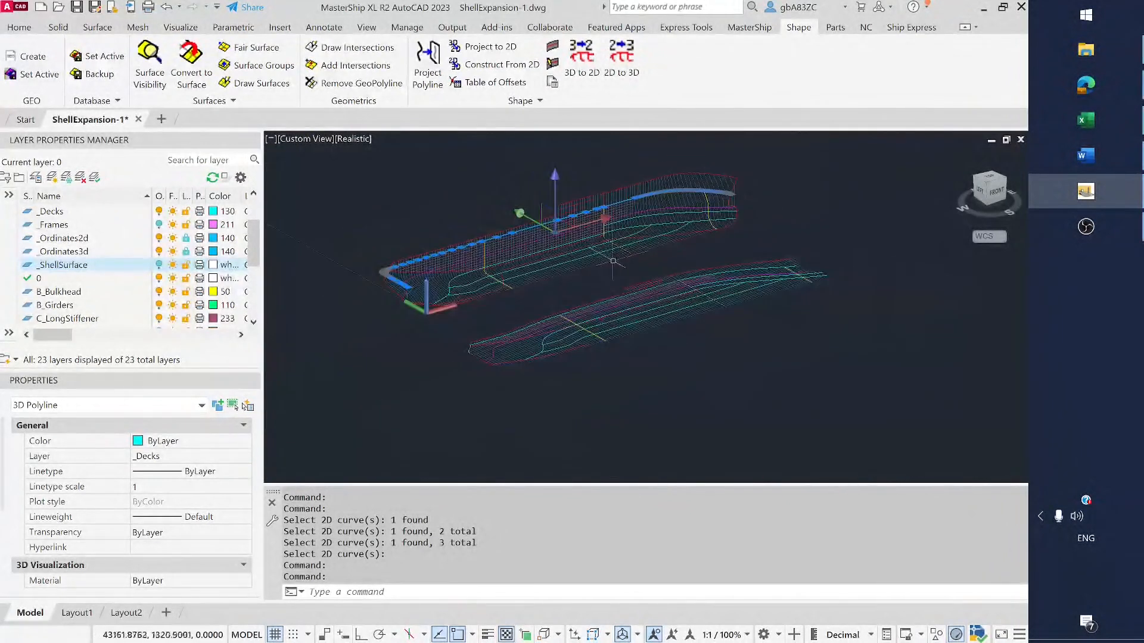
pyautogui.press('Escape')
# Examine the converted bulkhead curves against the hull lines and the shell expansion in front and oblique 3D views.
pyautogui.scroll(1, 657, 198)
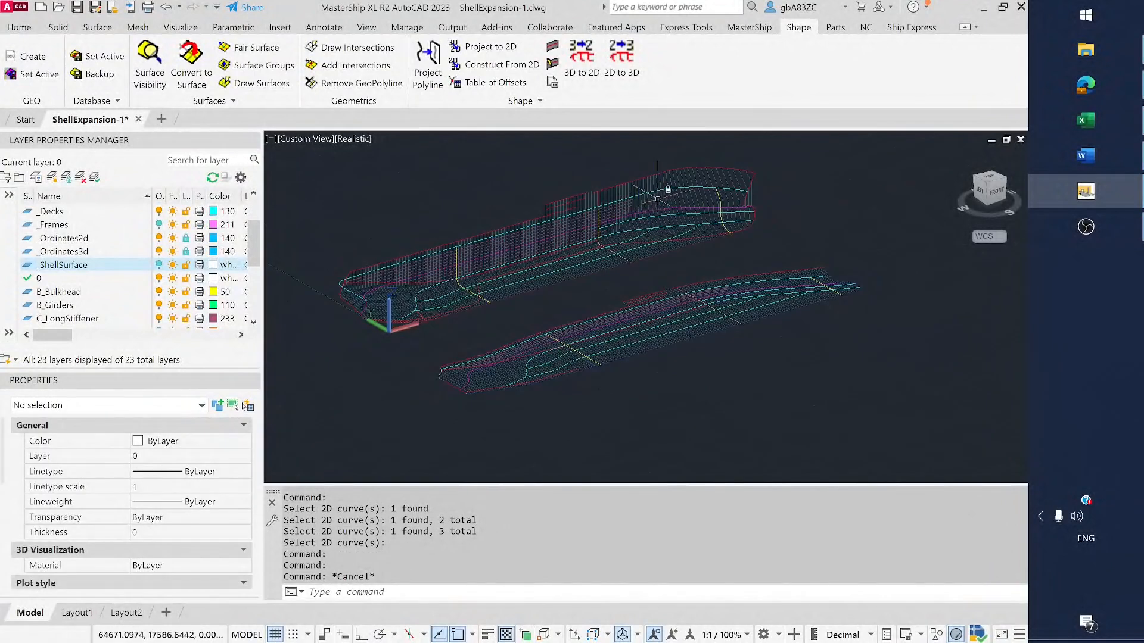
pyautogui.scroll(1, 658, 198)
pyautogui.moveTo(619, 238); pyautogui.dragTo(685, 260, button='middle')
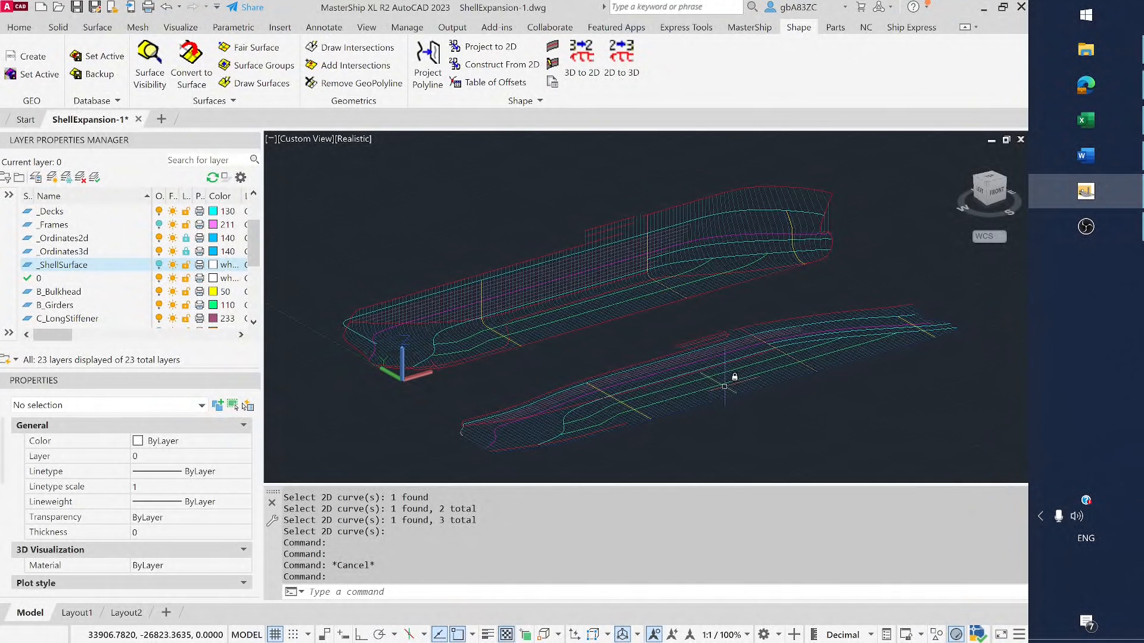
pyautogui.click(1001, 191)
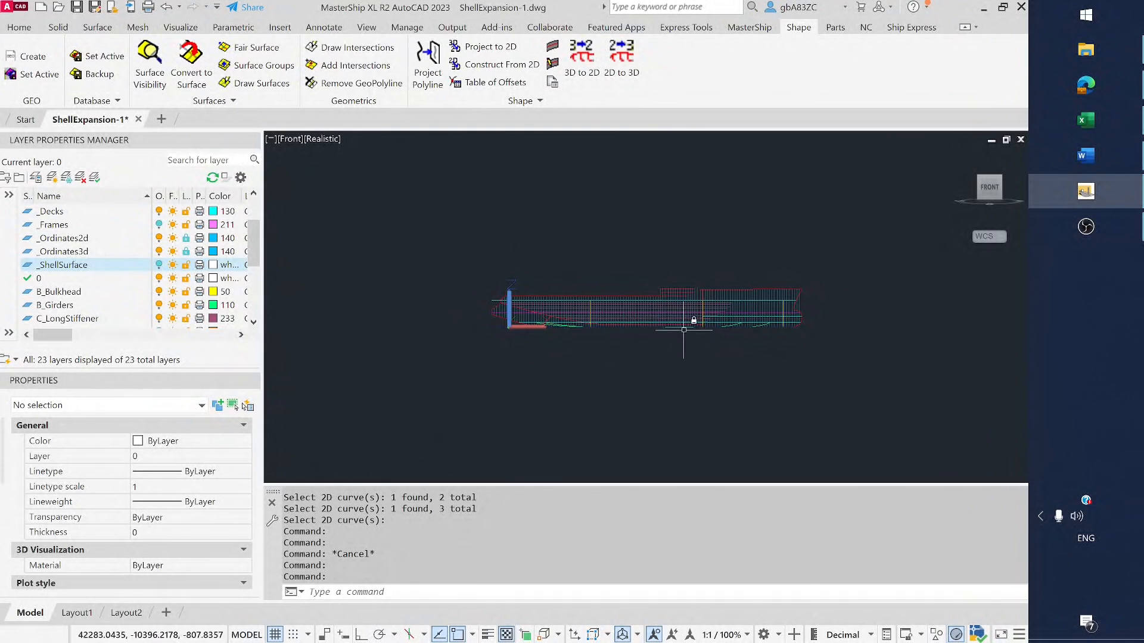
pyautogui.keyDown('shift'); pyautogui.moveTo(558, 352); pyautogui.dragTo(777, 362, button='middle'); pyautogui.keyUp('shift')
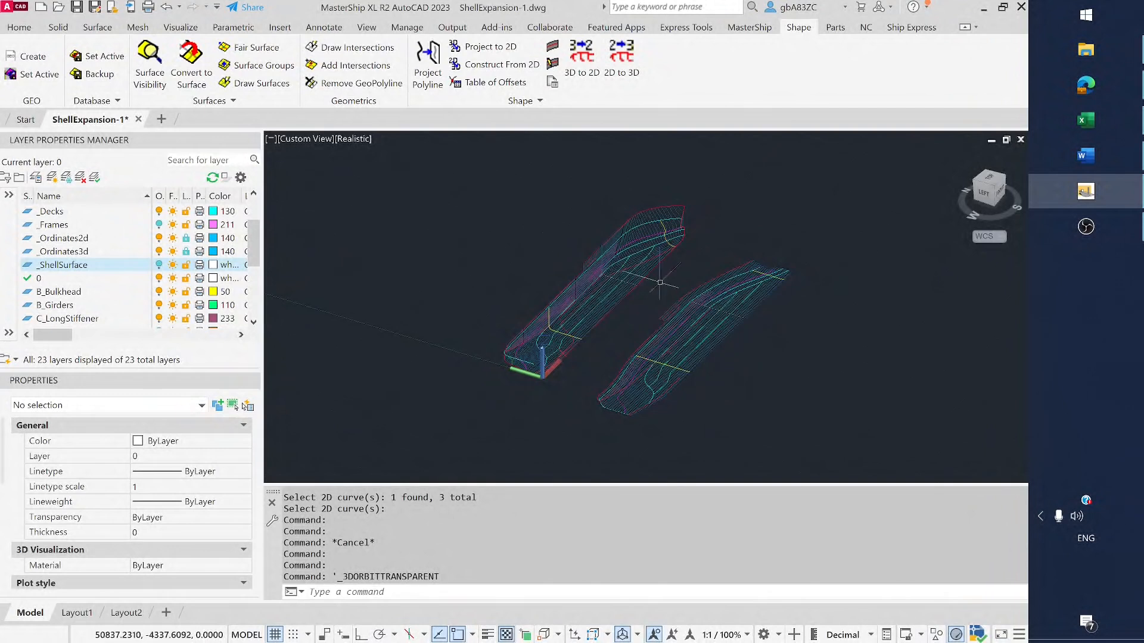
pyautogui.keyDown('shift'); pyautogui.moveTo(728, 339); pyautogui.dragTo(673, 348, button='middle'); pyautogui.keyUp('shift')
pyautogui.scroll(3, 735, 303)
pyautogui.scroll(1, 801, 291)
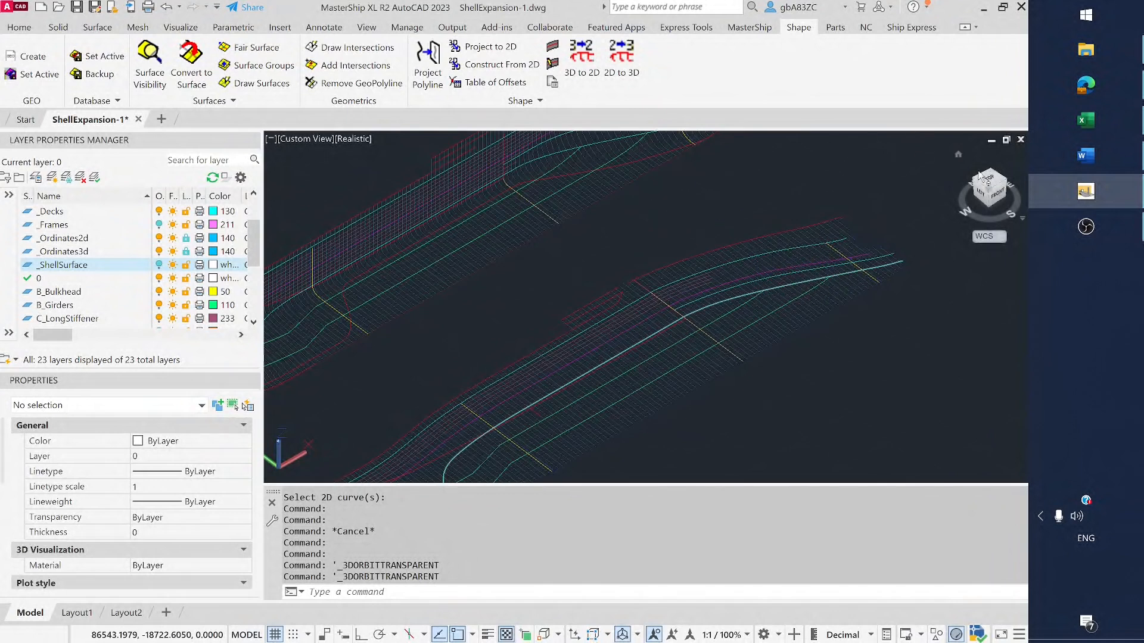
pyautogui.moveTo(989, 190); pyautogui.dragTo(909, 241)
pyautogui.scroll(3, 755, 313)
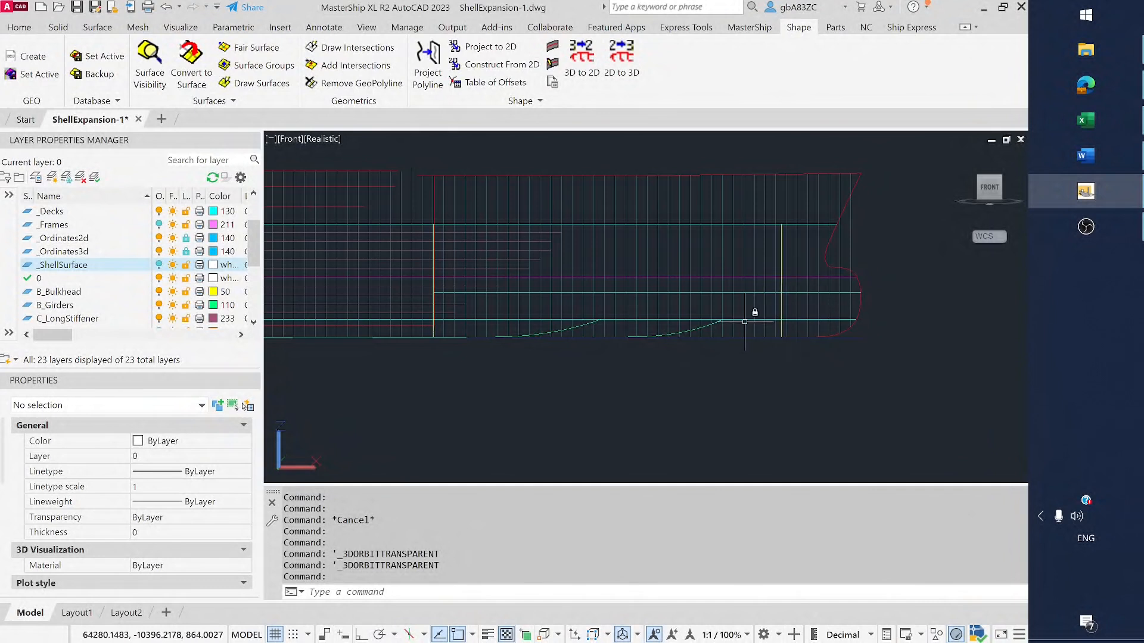
pyautogui.keyDown('shift'); pyautogui.moveTo(795, 310); pyautogui.dragTo(677, 286, button='middle'); pyautogui.keyUp('shift')
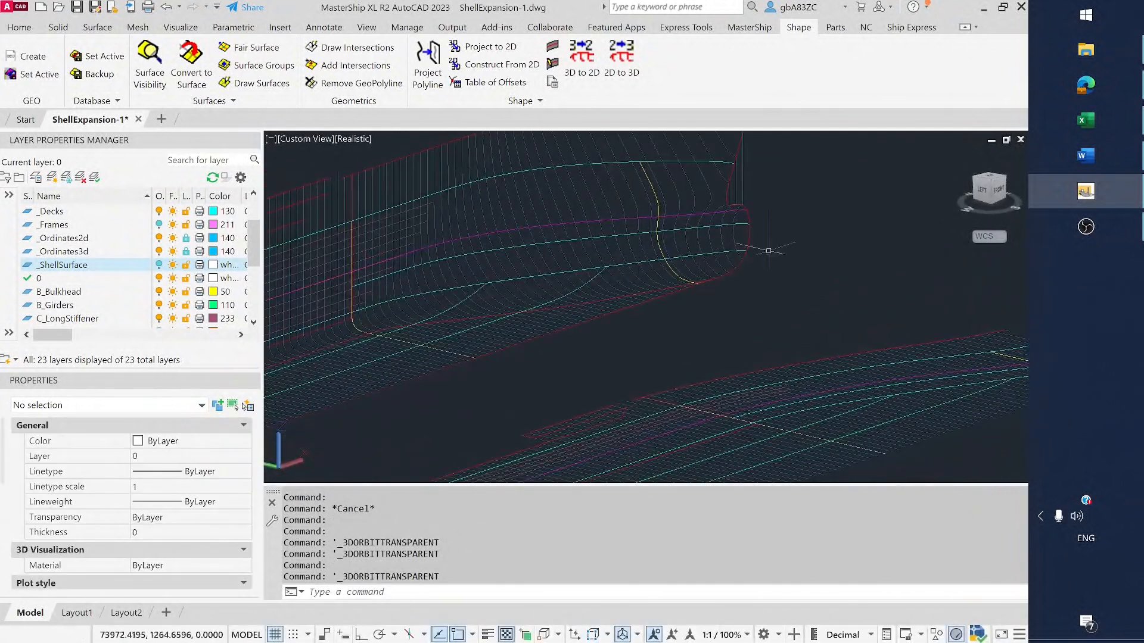
# Turn on the _ShellSurface layer with the whole hull and shell expansion in an oblique 3D view.
pyautogui.scroll(-4, 927, 338)
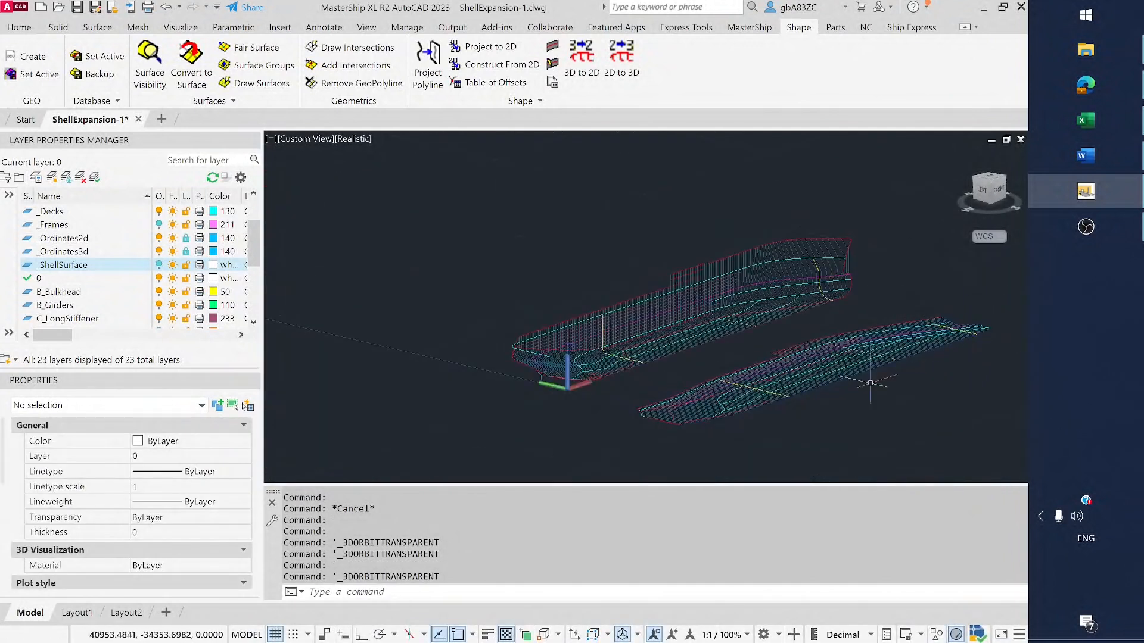
pyautogui.keyDown('shift'); pyautogui.moveTo(887, 385); pyautogui.dragTo(840, 423, button='middle'); pyautogui.keyUp('shift')
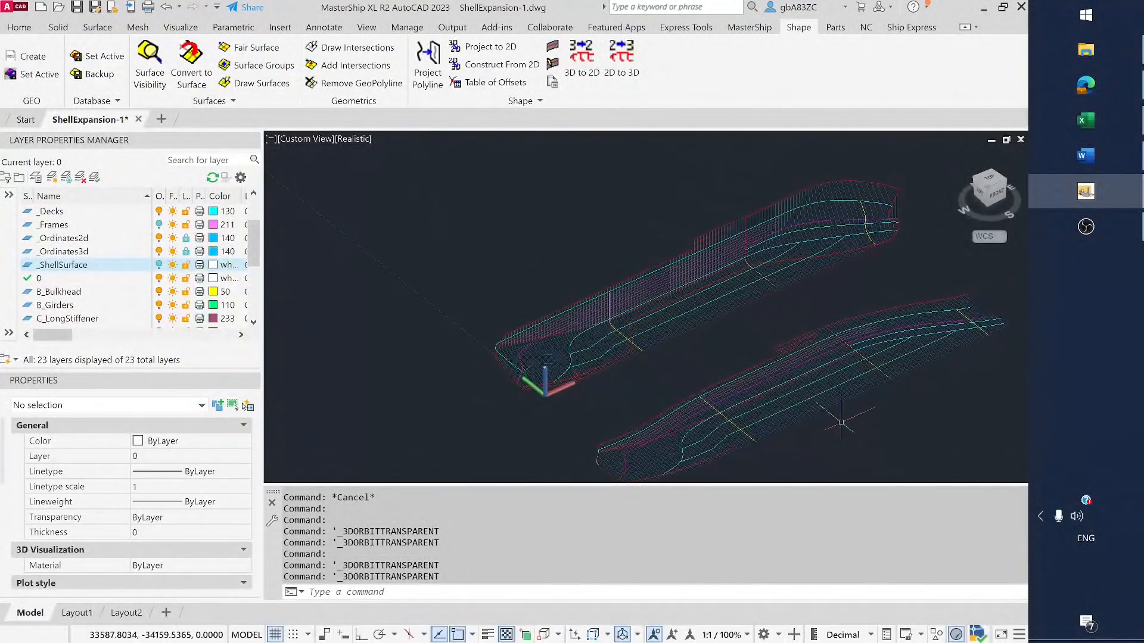
pyautogui.keyDown('shift'); pyautogui.moveTo(781, 323); pyautogui.dragTo(691, 306, button='middle'); pyautogui.keyUp('shift')
pyautogui.click(159, 264)
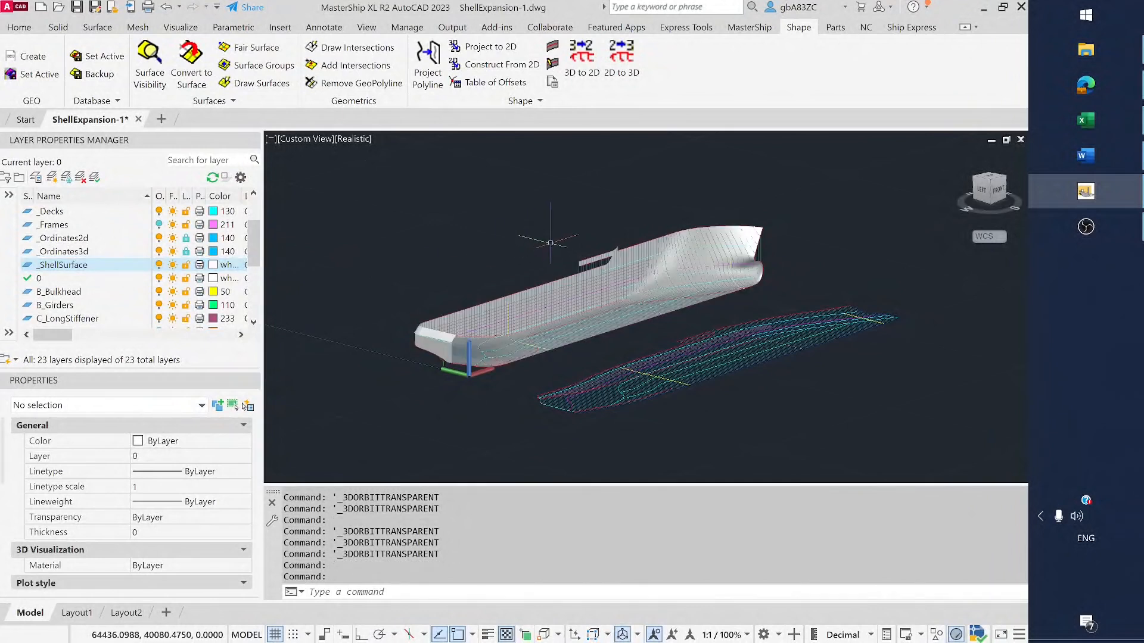